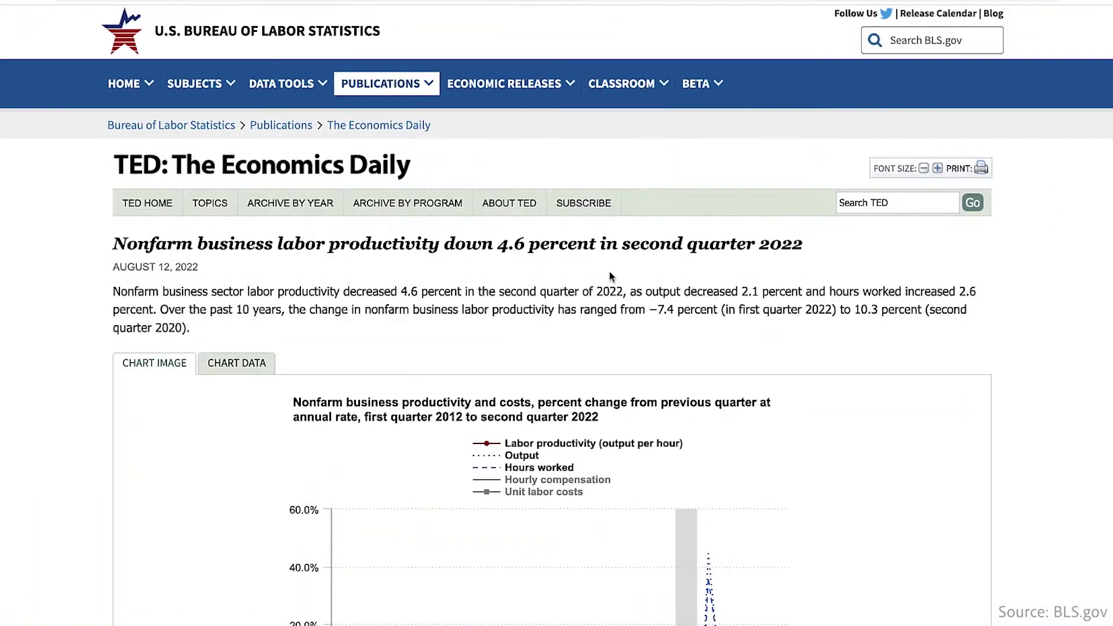
Scroll past the BLS article's chart and highlight the sentence ending '4.6-percent decrease in productivity.'
{"action": "scroll", "coordinate": [829, 357], "scroll_direction": "down", "scroll_amount": 7}
{"action": "scroll", "coordinate": [829, 361], "scroll_direction": "down", "scroll_amount": 4}
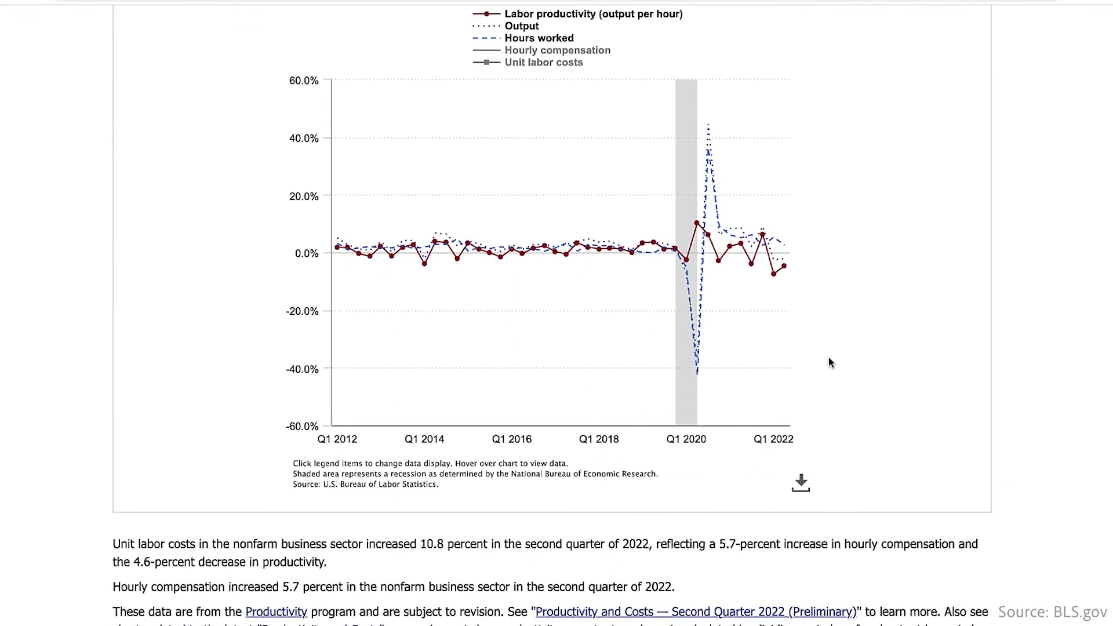
{"action": "scroll", "coordinate": [829, 360], "scroll_direction": "down", "scroll_amount": 1}
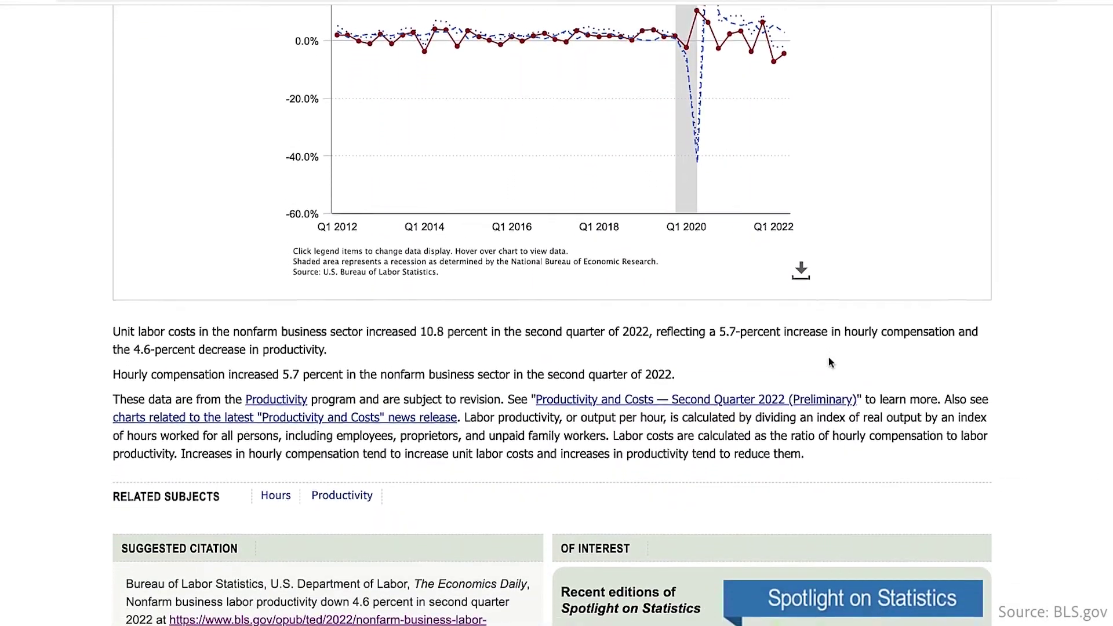
{"action": "left_click_drag", "start_coordinate": [341, 313], "coordinate": [128, 313]}
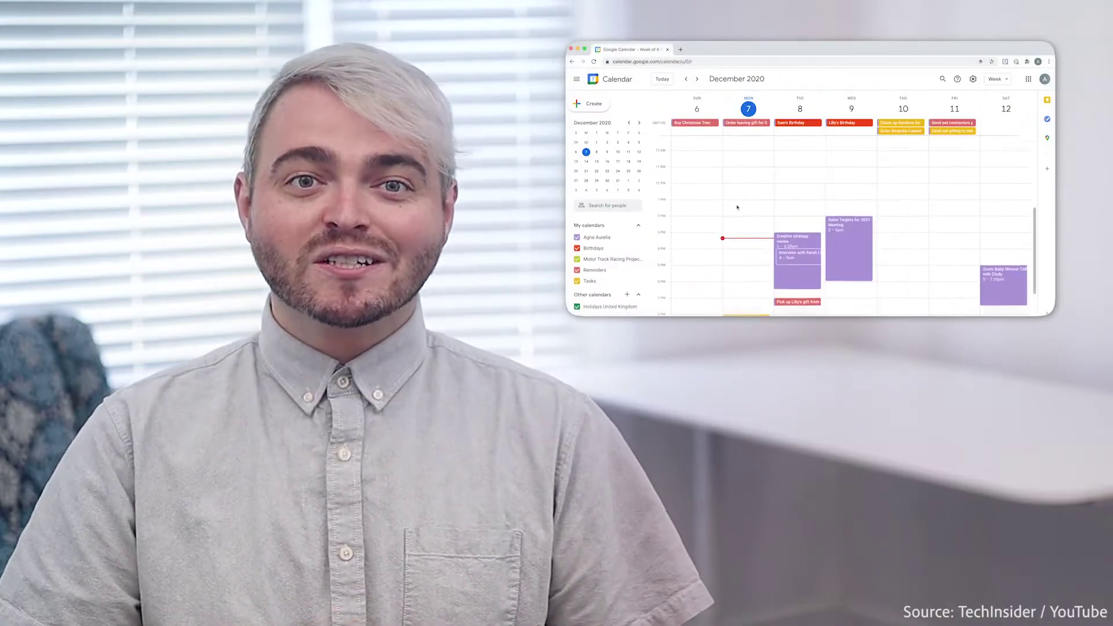
Scroll the December 2020 week grid and bring up the Day/Week/Month view options
{"action": "scroll", "coordinate": [737, 207], "scroll_direction": "down", "scroll_amount": 2}
{"action": "left_click", "coordinate": [997, 79]}
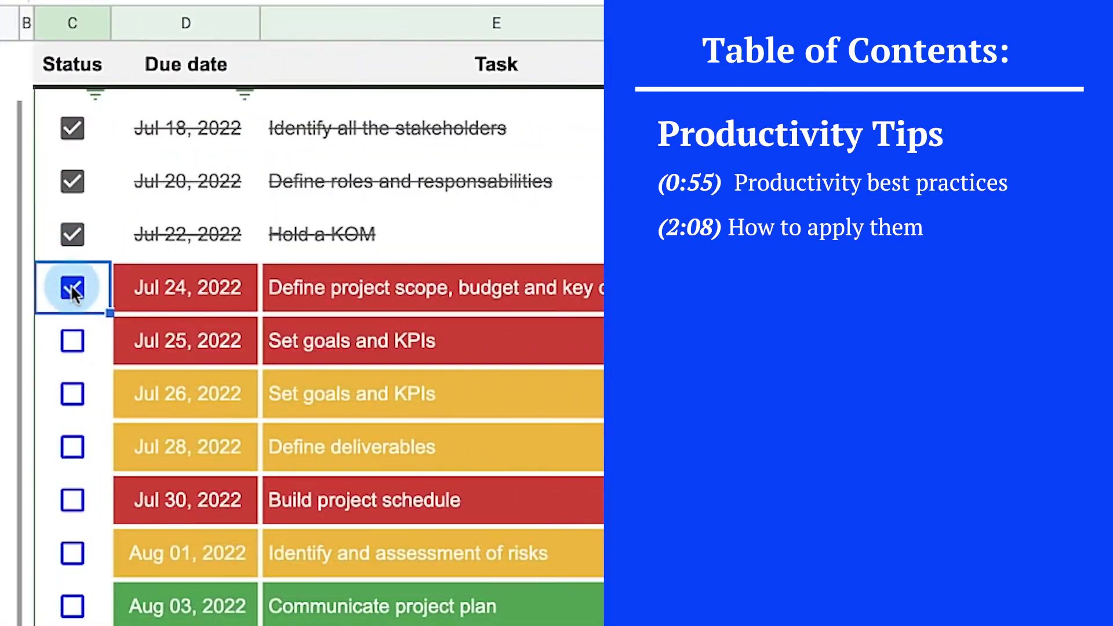
Tick the Status checkboxes for the Jul 24–26 tasks, the Aug 03 task and Hold a KOM
{"action": "left_click", "coordinate": [73, 341]}
{"action": "left_click", "coordinate": [72, 393]}
{"action": "left_click", "coordinate": [73, 606]}
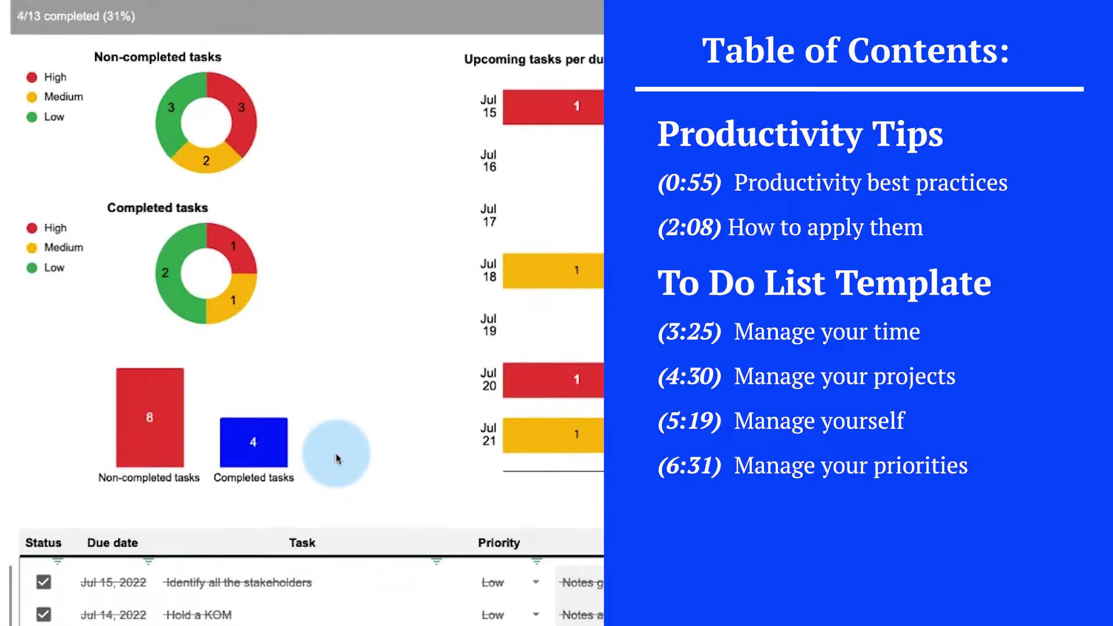
{"action": "scroll", "coordinate": [335, 453], "scroll_direction": "down", "scroll_amount": 5}
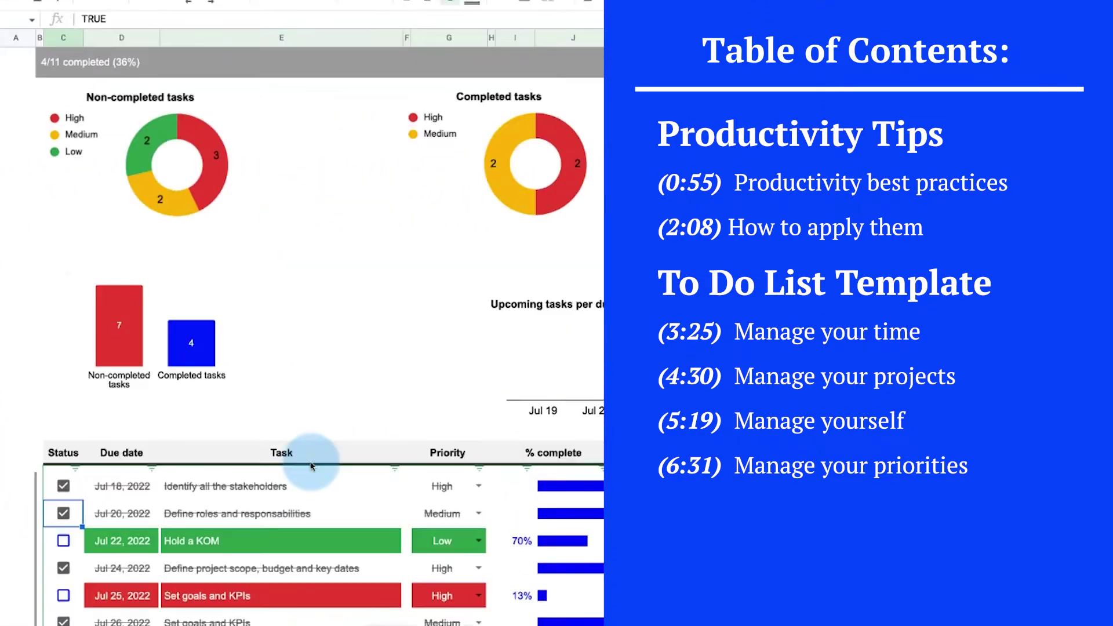
{"action": "key", "text": "space"}
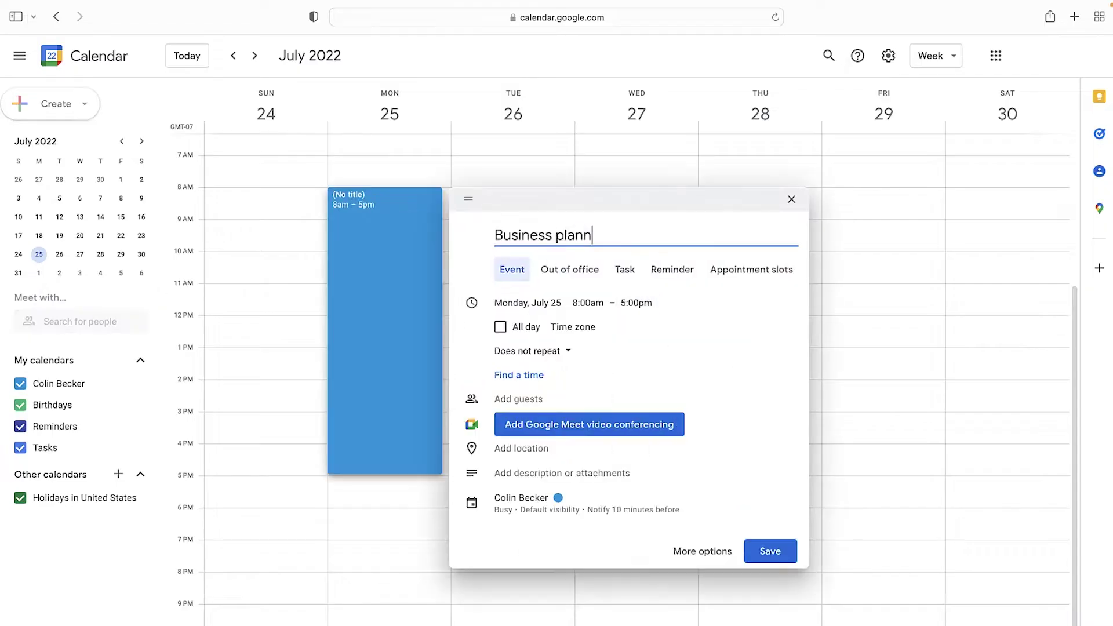
Finish the 'Business planning' title for the Monday 8am–5pm event
{"action": "type", "text": "ing"}
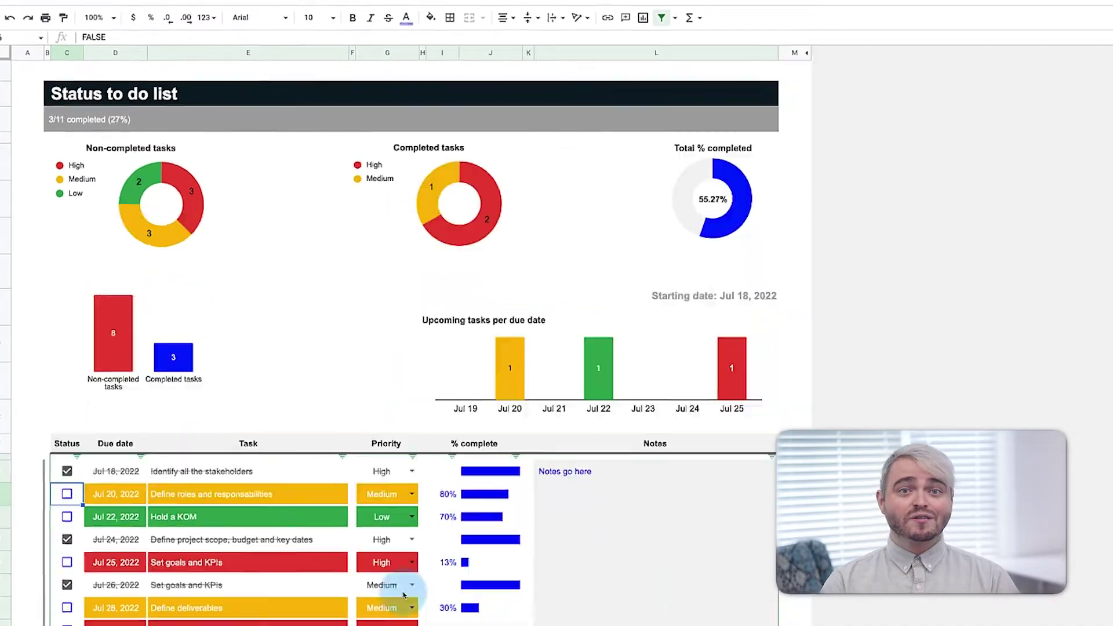
Uncheck Define roles and responsabilities so it is no longer marked done
{"action": "left_click", "coordinate": [514, 527]}
{"action": "left_click", "coordinate": [470, 537]}
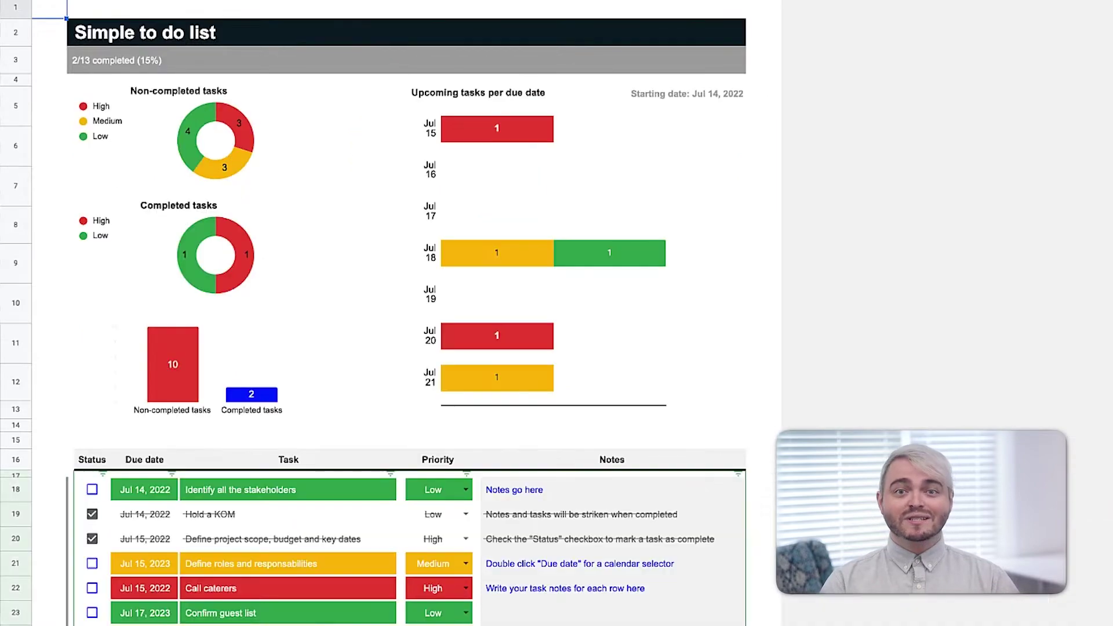
{"action": "scroll", "coordinate": [395, 424], "scroll_direction": "down", "scroll_amount": 5}
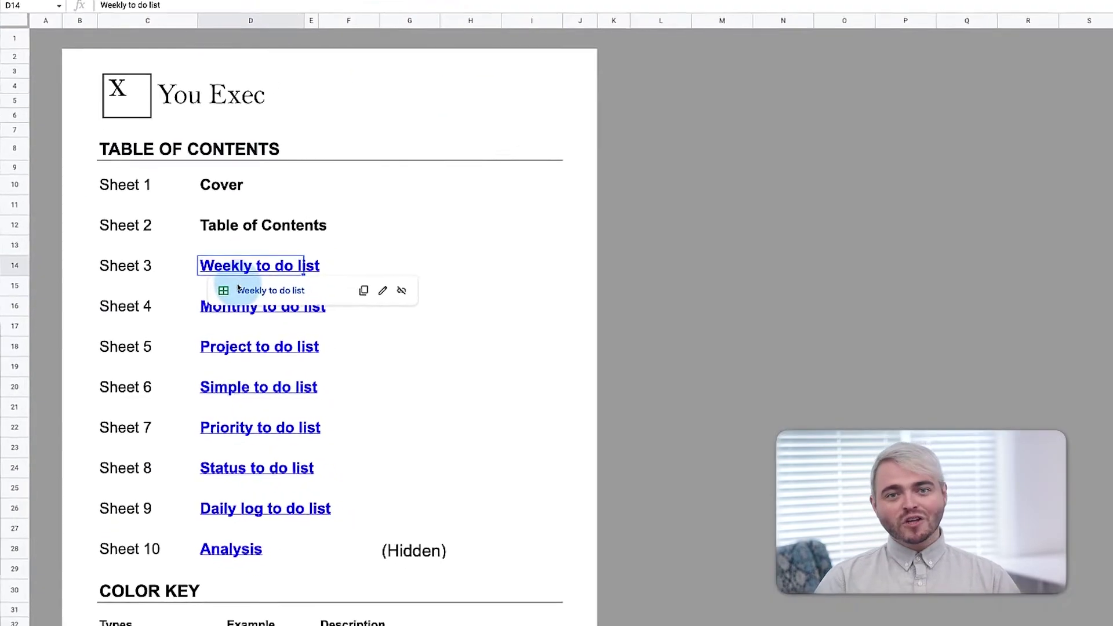
Visit the Weekly, Monthly, Project and Simple to do list sheets in turn
{"action": "left_click", "coordinate": [220, 307]}
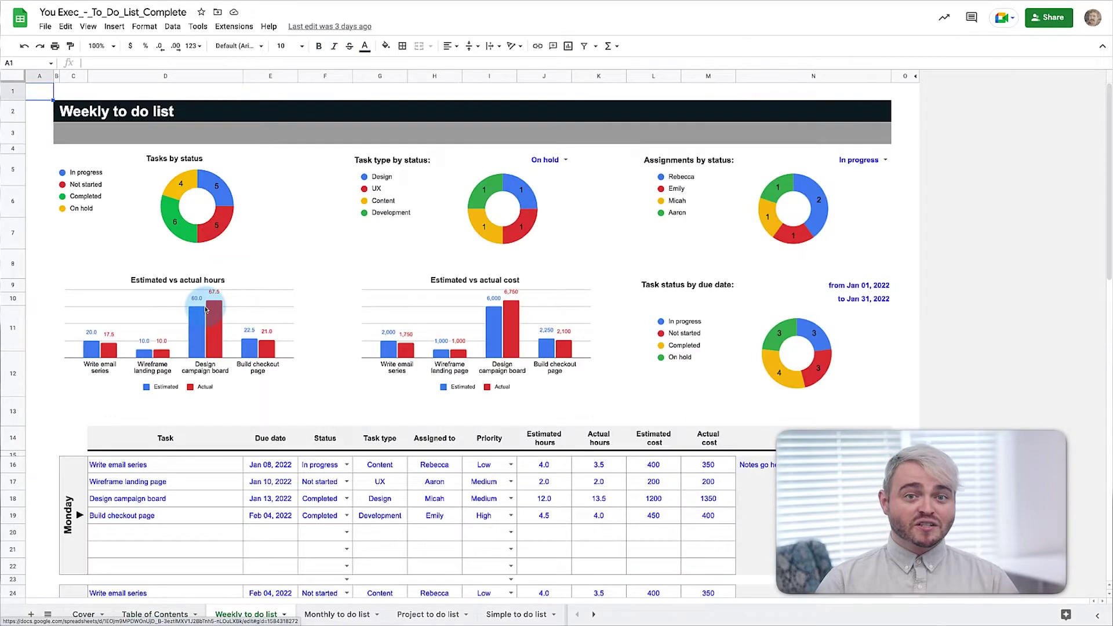
{"action": "left_click", "coordinate": [319, 614]}
{"action": "left_click", "coordinate": [424, 620]}
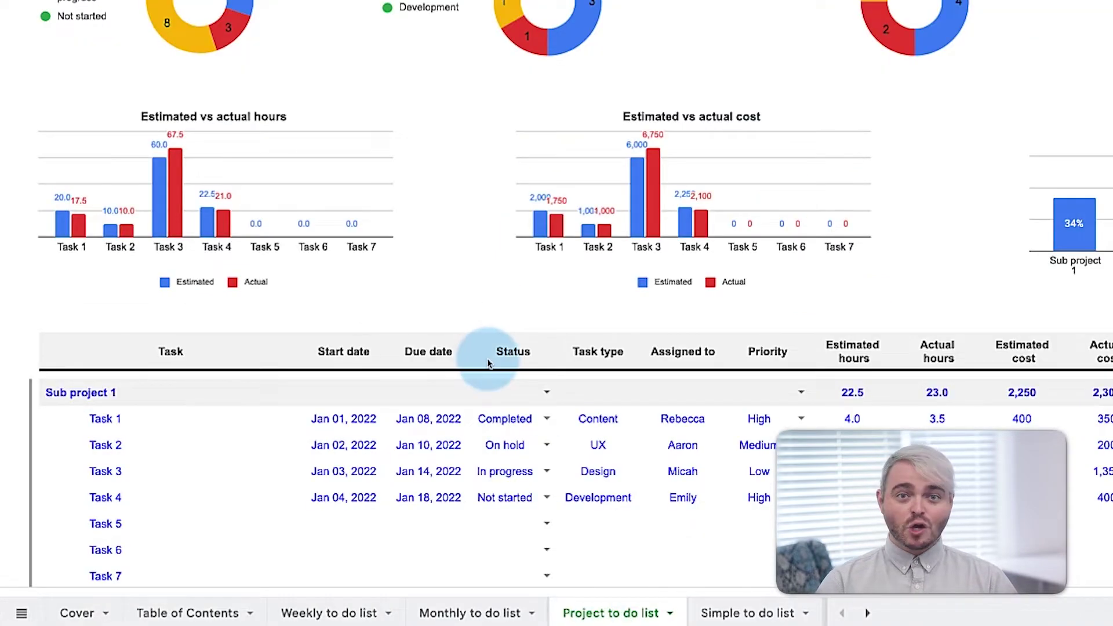
{"action": "scroll", "coordinate": [490, 361], "scroll_direction": "down", "scroll_amount": 5}
{"action": "scroll", "coordinate": [490, 361], "scroll_direction": "up", "scroll_amount": 5}
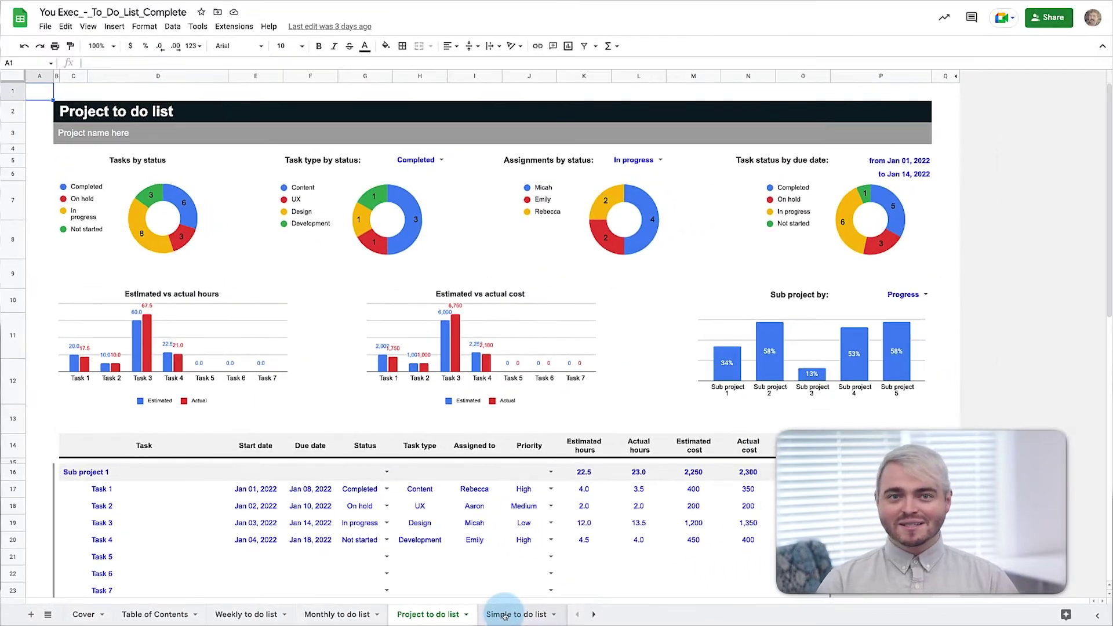
{"action": "left_click", "coordinate": [633, 618]}
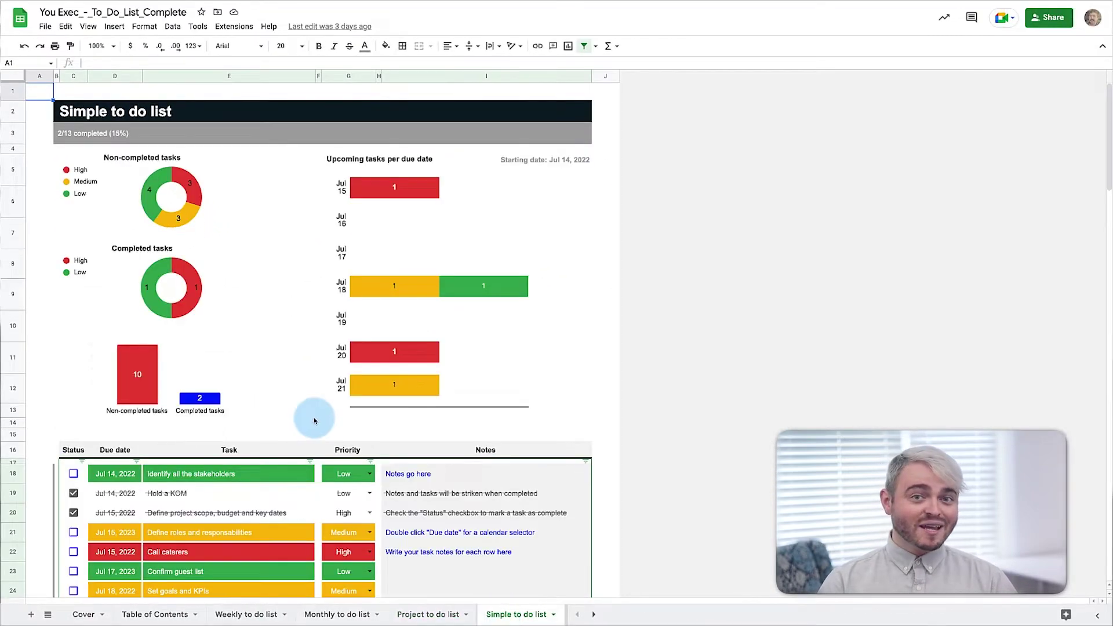
{"action": "scroll", "coordinate": [315, 421], "scroll_direction": "down", "scroll_amount": 3}
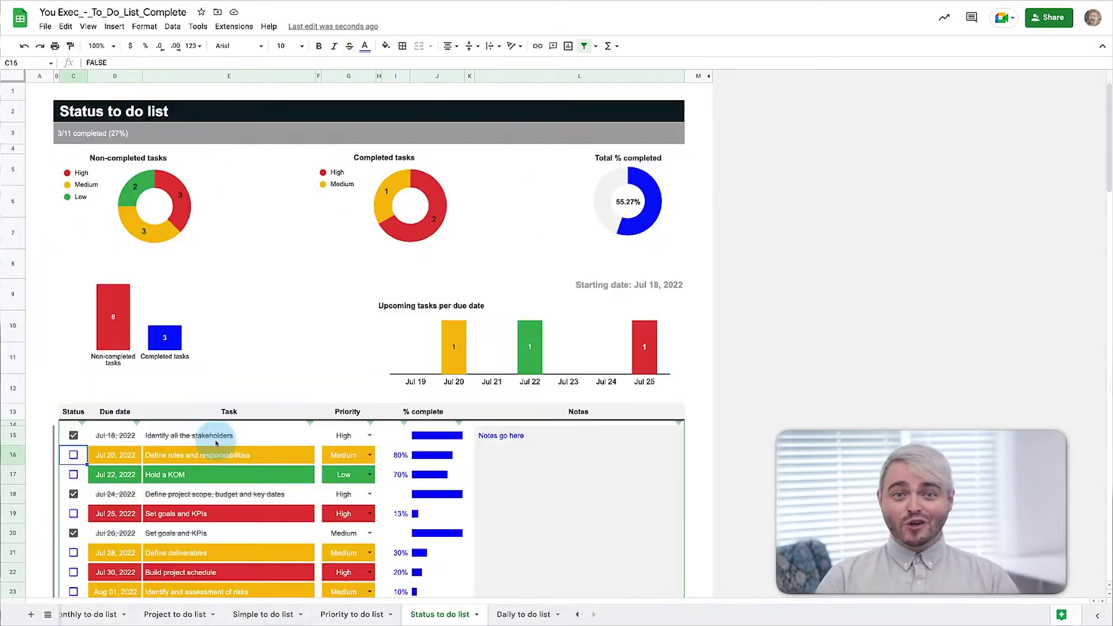
Change Set goals and KPIs completion to 15%, then scroll through the Priority and Daily lists
{"action": "scroll", "coordinate": [411, 471], "scroll_direction": "down", "scroll_amount": 1}
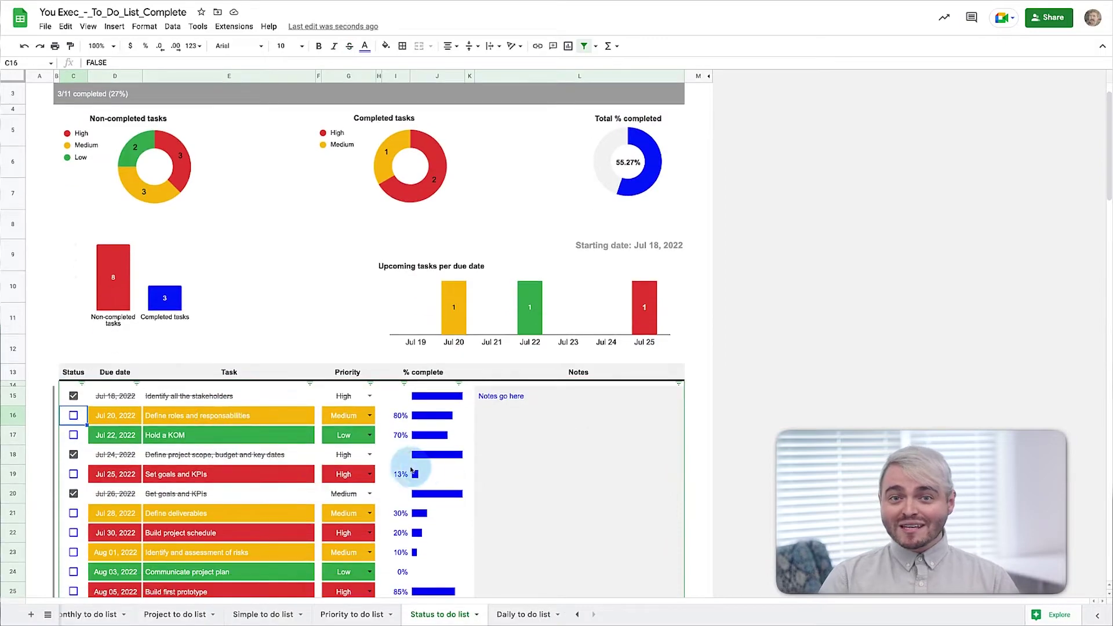
{"action": "left_click", "coordinate": [410, 471]}
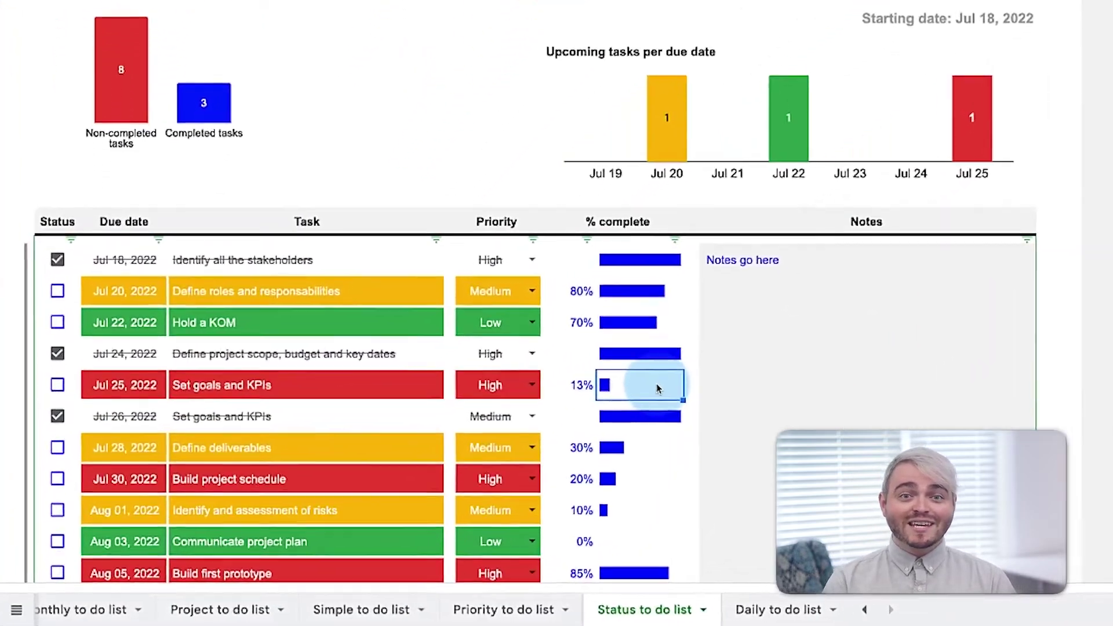
{"action": "type", "text": "75"}
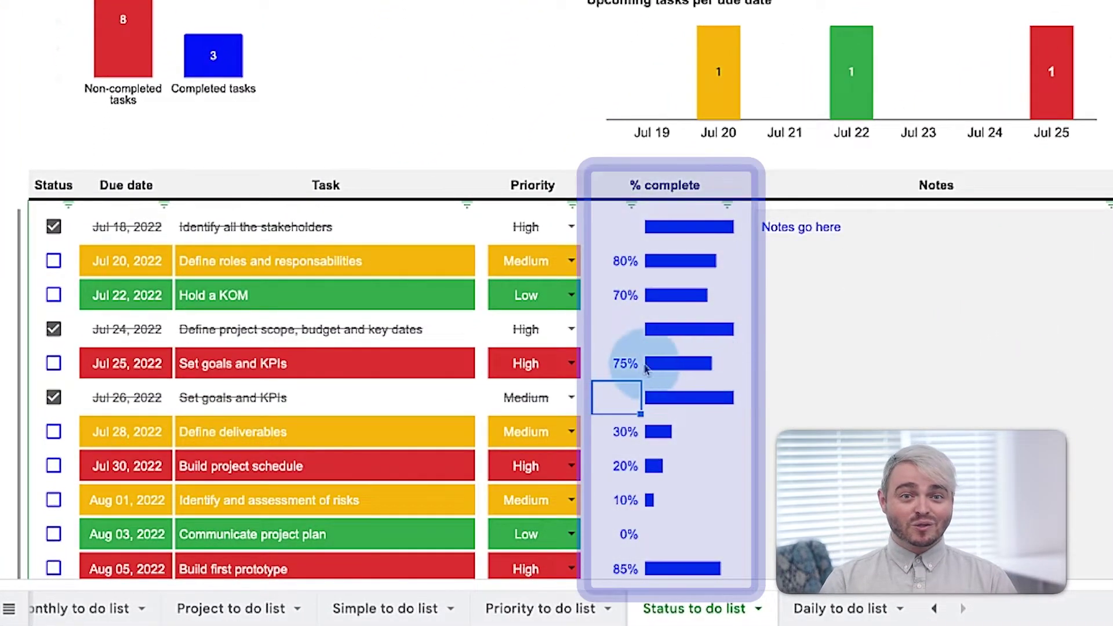
{"action": "type", "text": "15"}
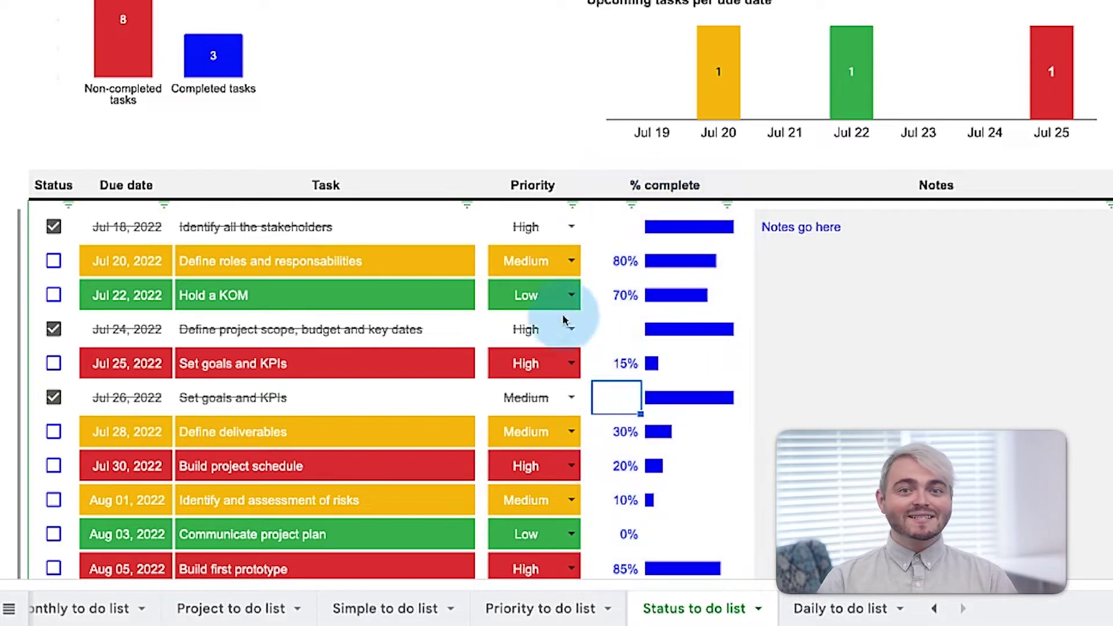
{"action": "scroll", "coordinate": [566, 316], "scroll_direction": "up", "scroll_amount": 2}
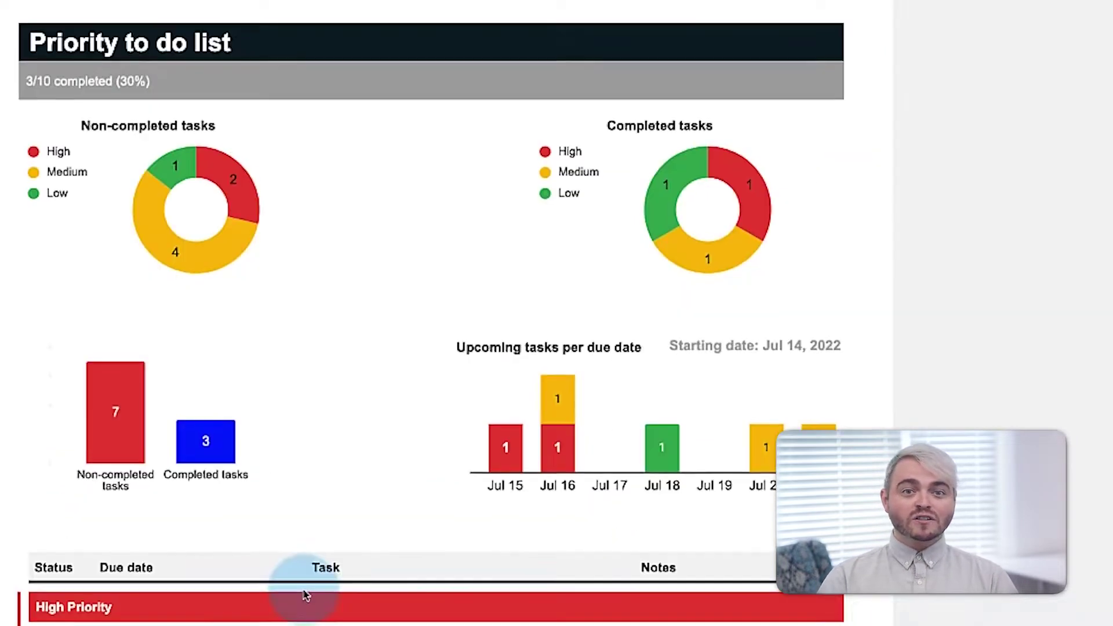
{"action": "scroll", "coordinate": [218, 440], "scroll_direction": "down", "scroll_amount": 7}
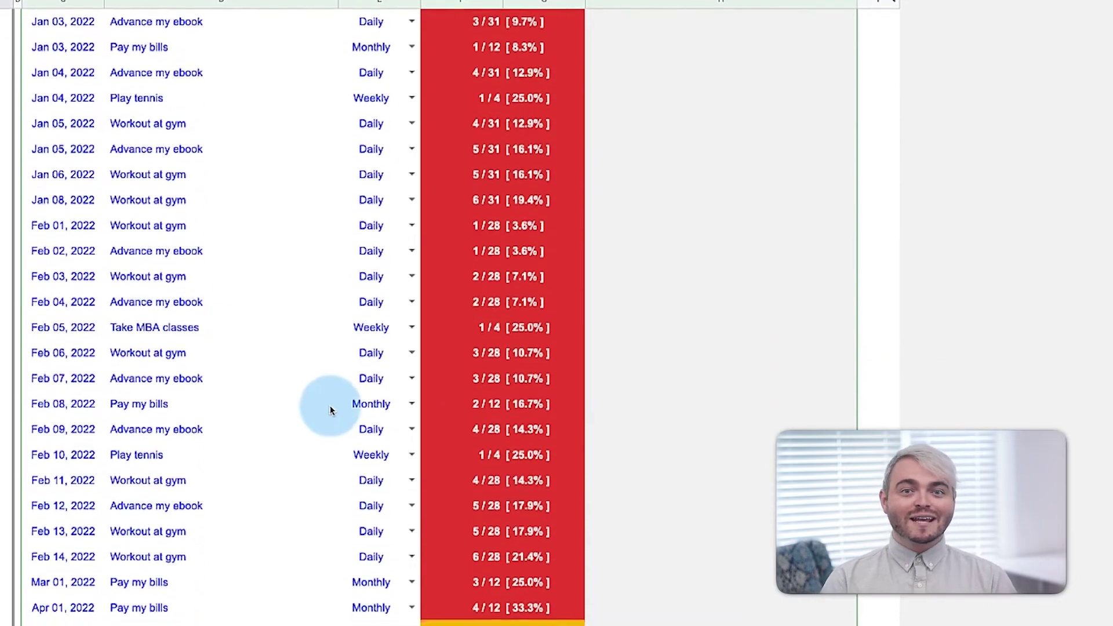
{"action": "scroll", "coordinate": [331, 410], "scroll_direction": "down", "scroll_amount": 3}
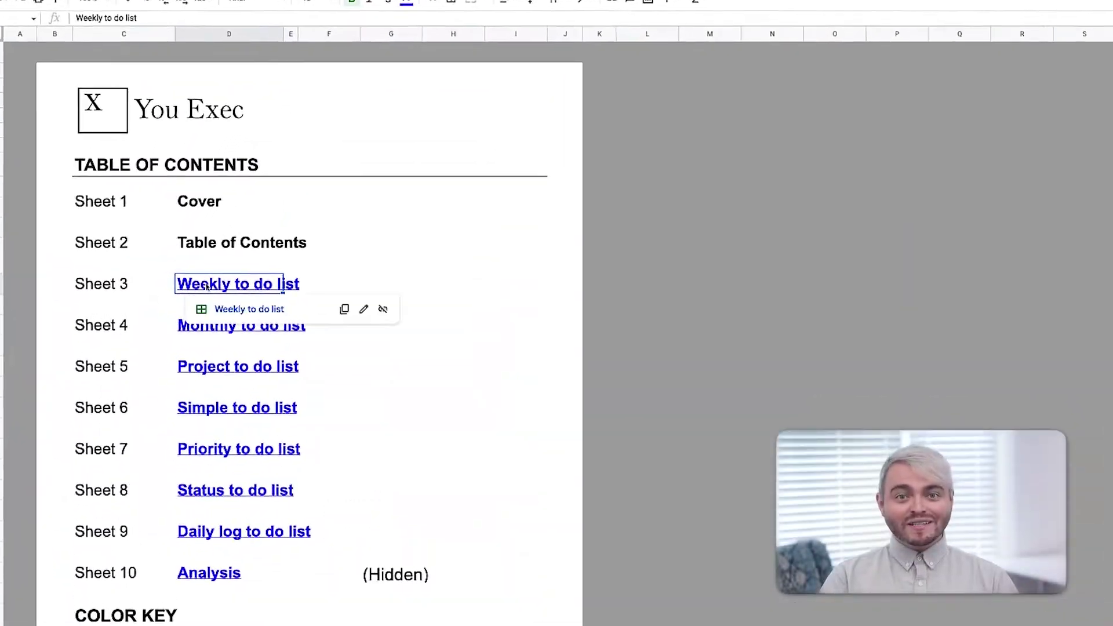
Insert a 'Create campaign launch doc' task into Week 1 of the Monthly to do list
{"action": "left_click", "coordinate": [250, 309]}
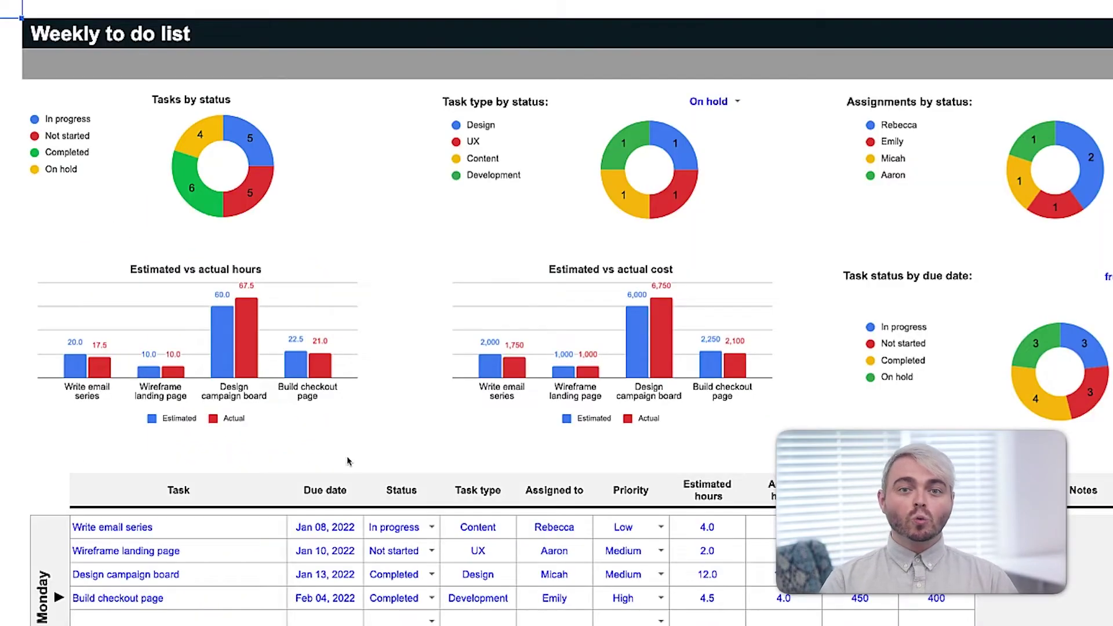
{"action": "scroll", "coordinate": [348, 461], "scroll_direction": "down", "scroll_amount": 8}
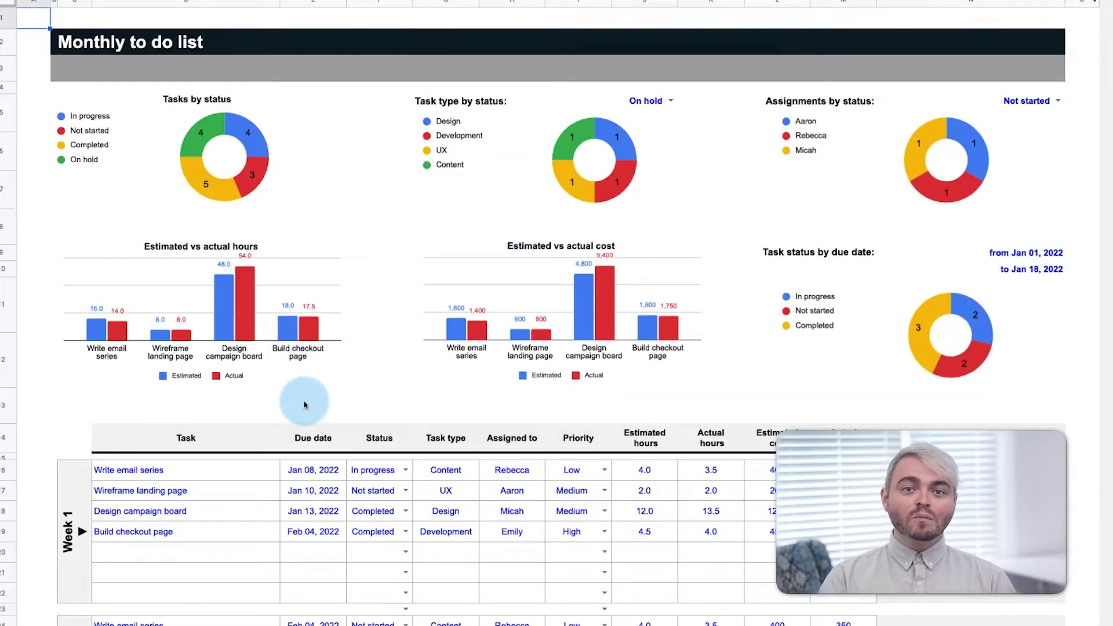
{"action": "scroll", "coordinate": [304, 404], "scroll_direction": "down", "scroll_amount": 5}
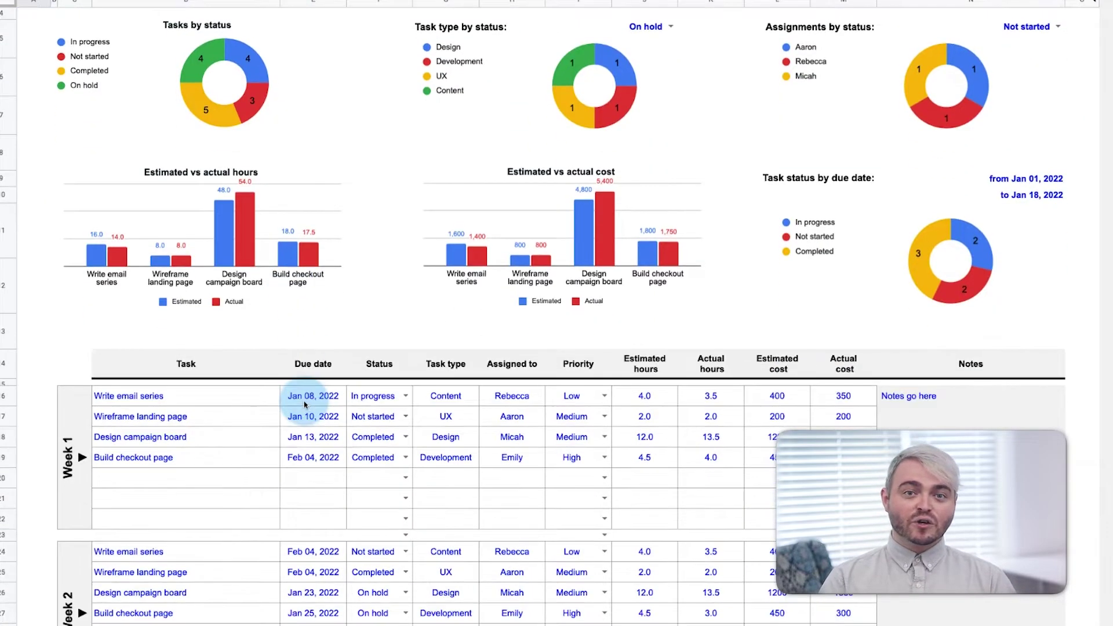
{"action": "scroll", "coordinate": [305, 404], "scroll_direction": "down", "scroll_amount": 1}
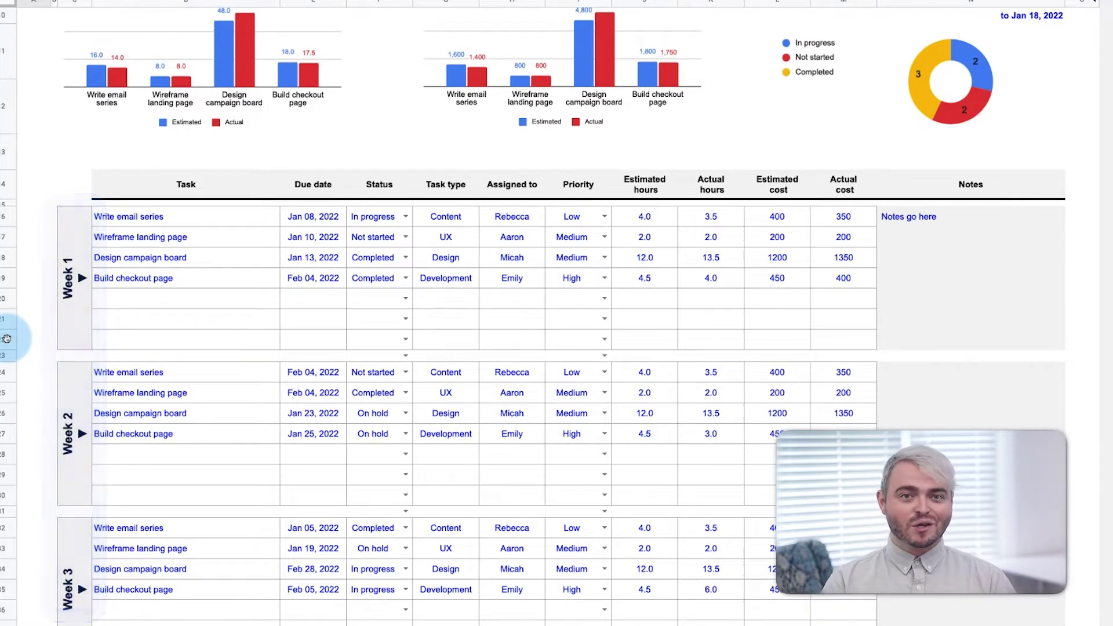
{"action": "left_click", "coordinate": [7, 338]}
{"action": "left_click", "coordinate": [218, 298]}
{"action": "type", "text": "Create campaign launch doc"}
{"action": "key", "text": "Return"}
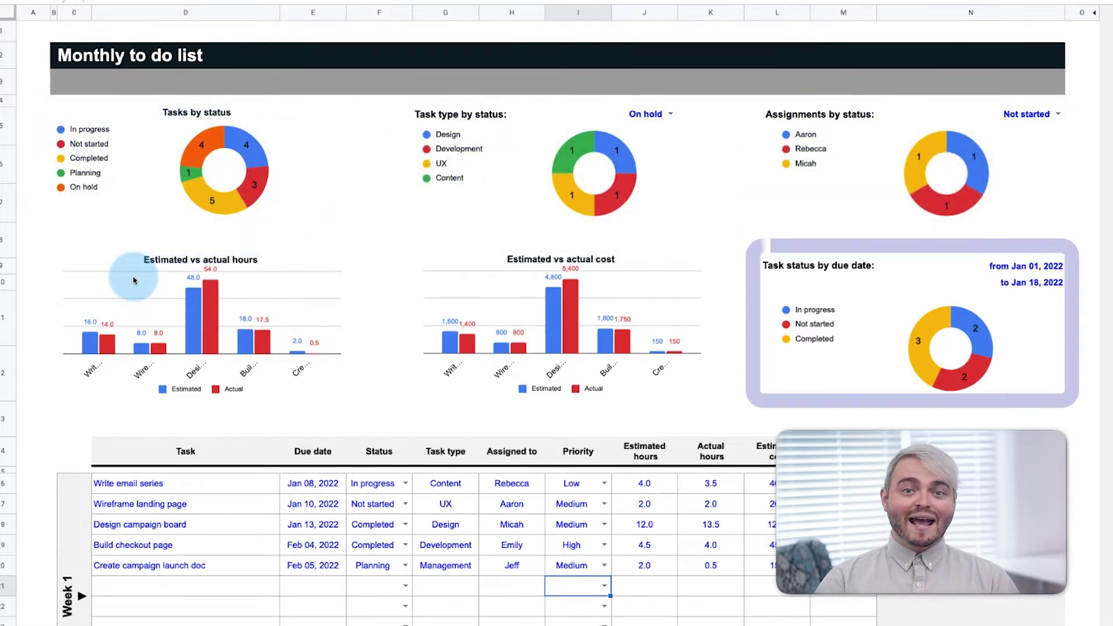
Adjust the due-date chart's date, then switch the assignments-by-status chart to On hold
{"action": "double_click", "coordinate": [1044, 265]}
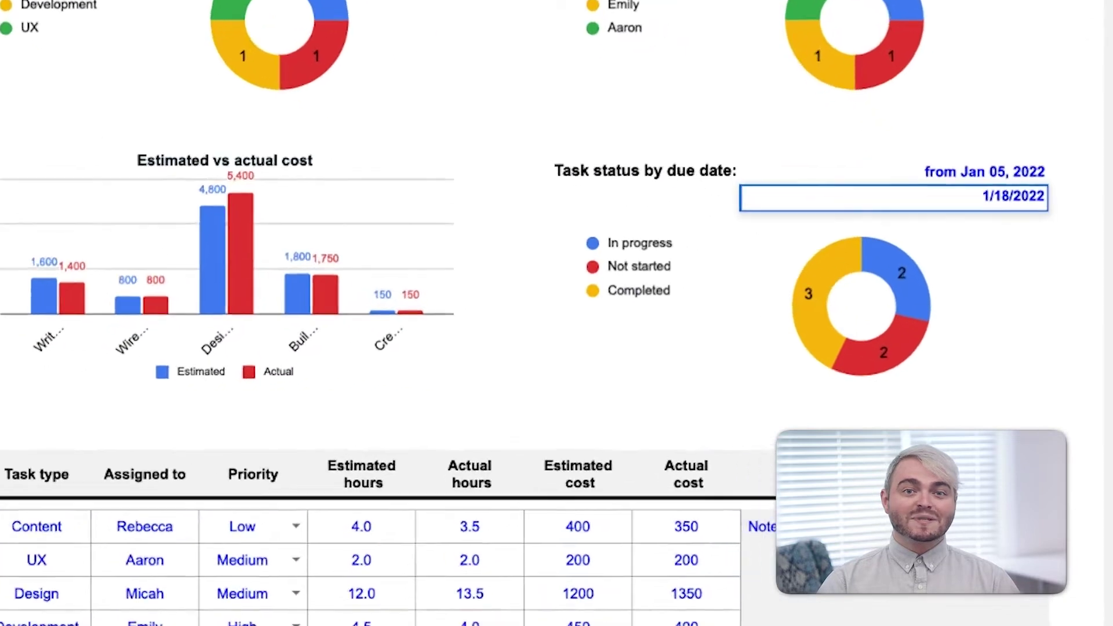
{"action": "key", "text": "Return"}
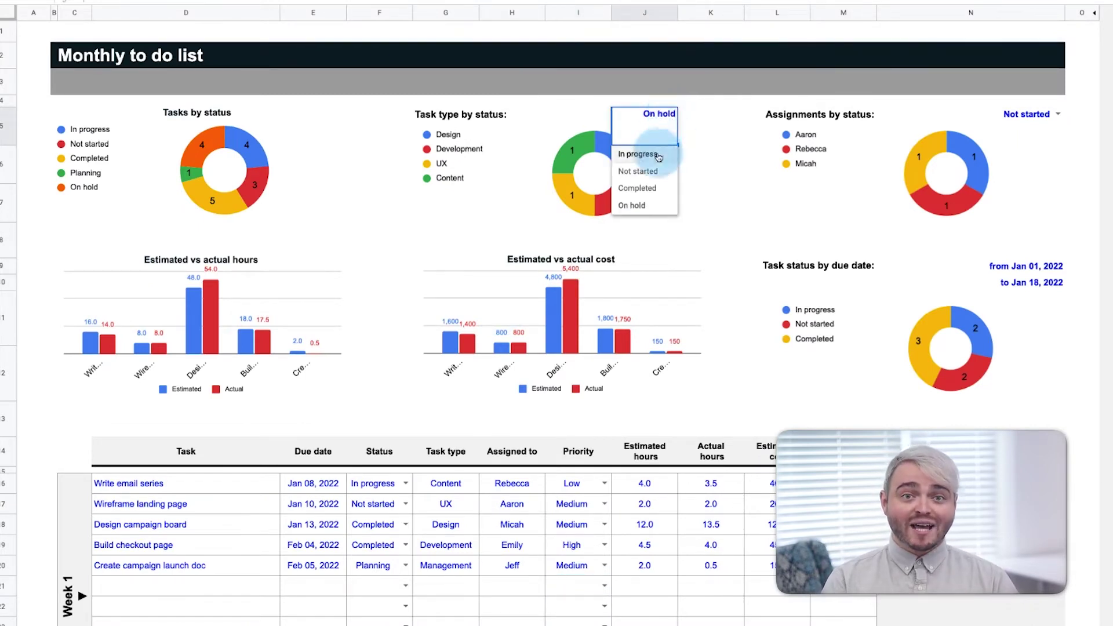
{"action": "left_click", "coordinate": [1058, 115]}
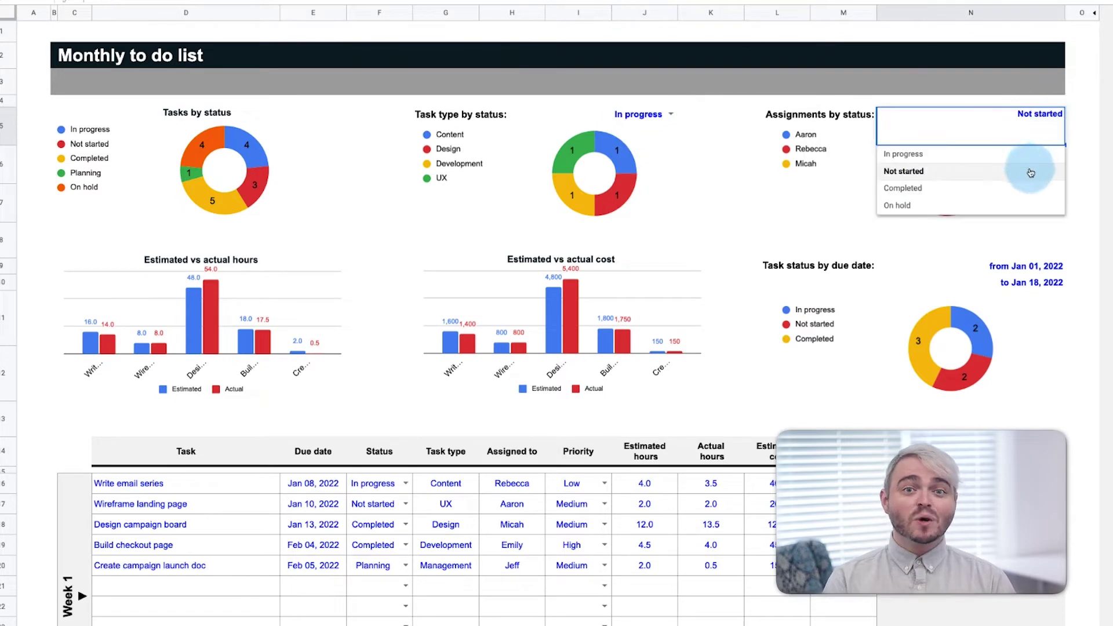
{"action": "left_click", "coordinate": [1057, 114]}
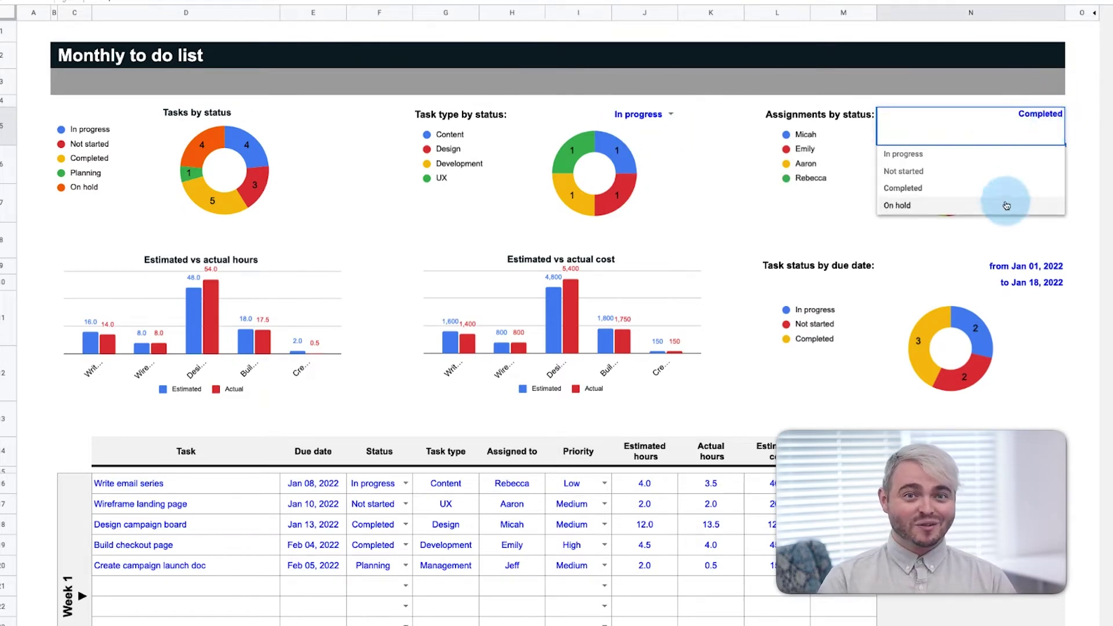
{"action": "left_click", "coordinate": [1006, 204]}
{"action": "left_click", "coordinate": [1056, 112]}
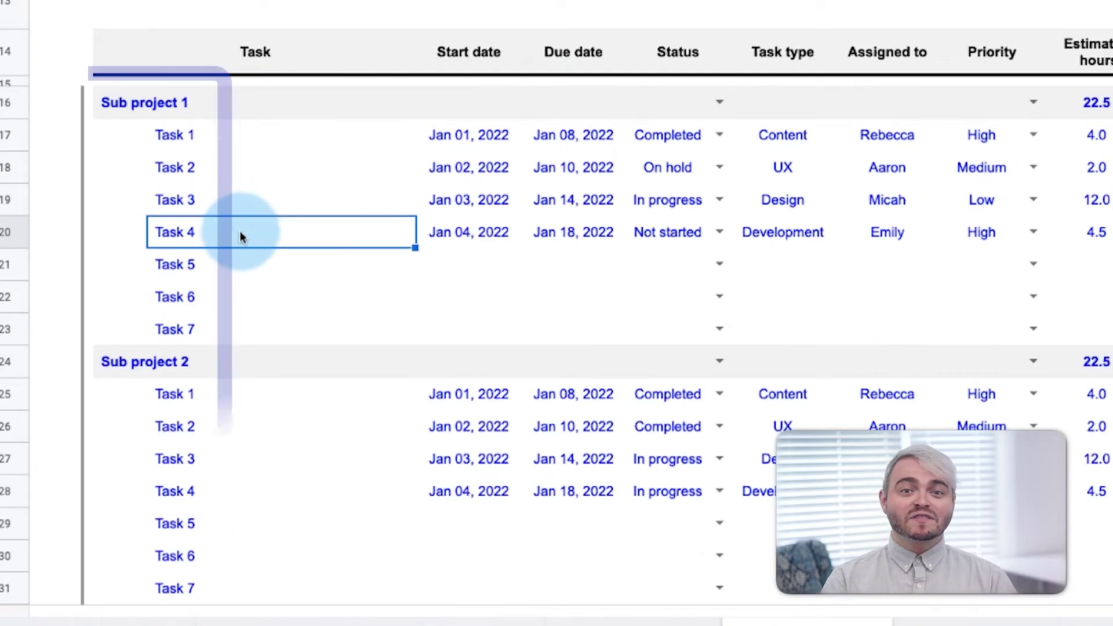
Try Actual hours and Estimated cost on the Sub project chart, settling on Progress
{"action": "key", "text": "Down"}
{"action": "key", "text": "Down"}
{"action": "key", "text": "Down"}
{"action": "key", "text": "Down"}
{"action": "key", "text": "Down"}
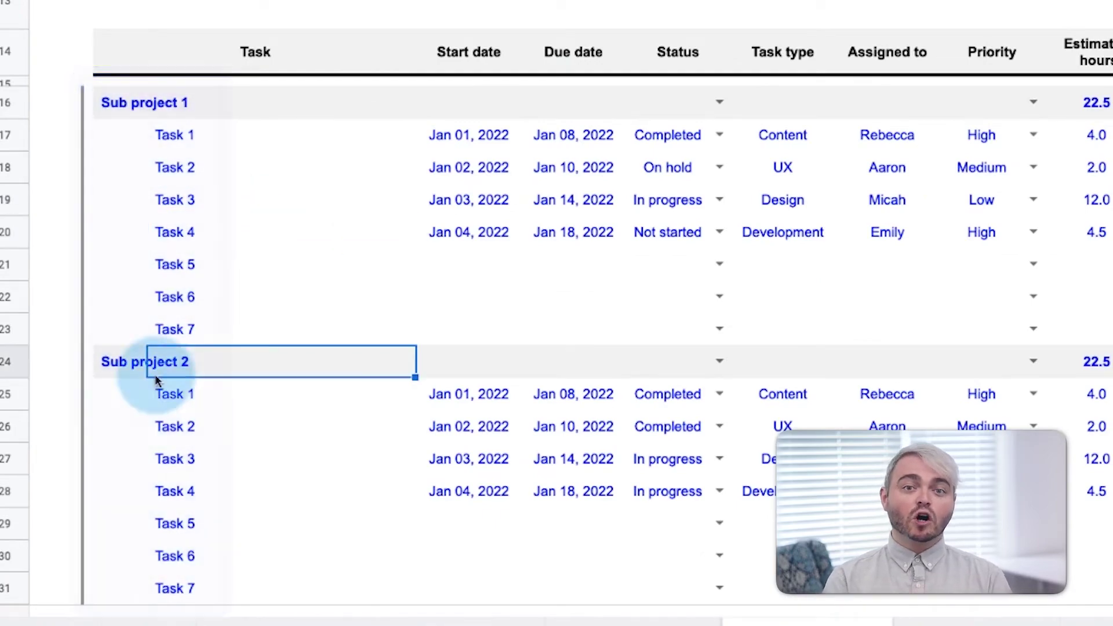
{"action": "scroll", "coordinate": [259, 337], "scroll_direction": "down", "scroll_amount": 2}
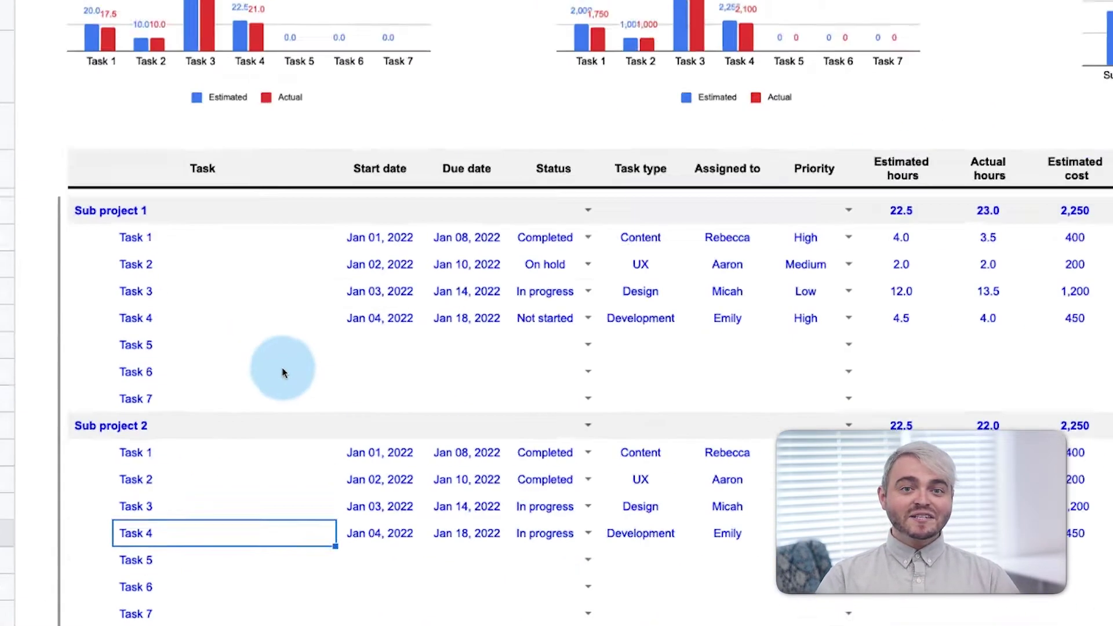
{"action": "scroll", "coordinate": [281, 373], "scroll_direction": "up", "scroll_amount": 10}
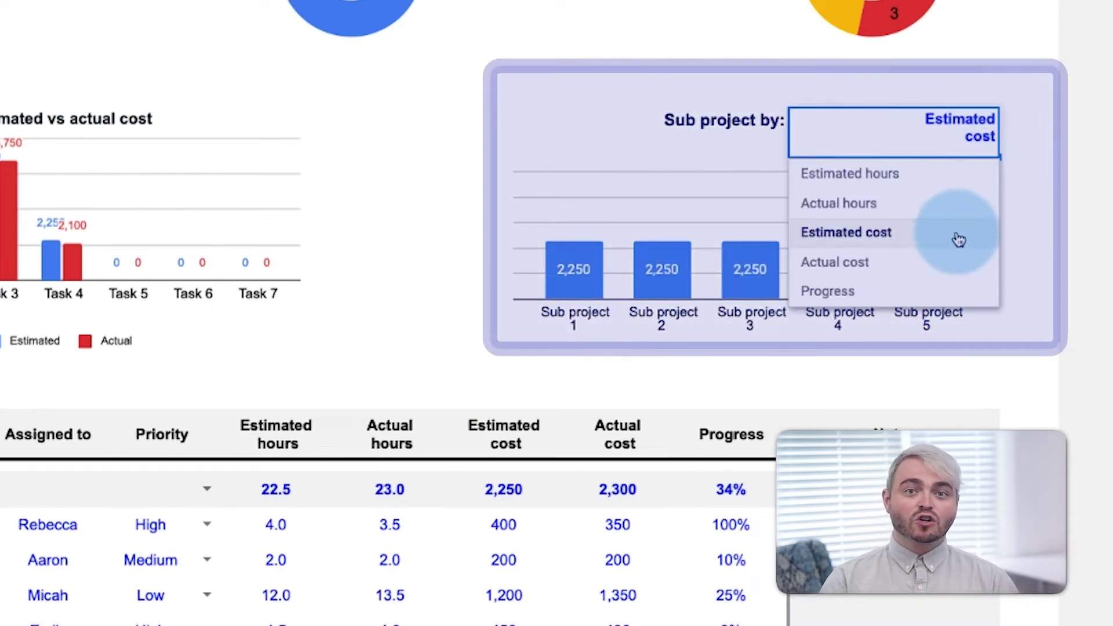
{"action": "left_click", "coordinate": [960, 260]}
{"action": "left_click", "coordinate": [986, 118]}
{"action": "left_click", "coordinate": [926, 280]}
{"action": "left_click", "coordinate": [992, 122]}
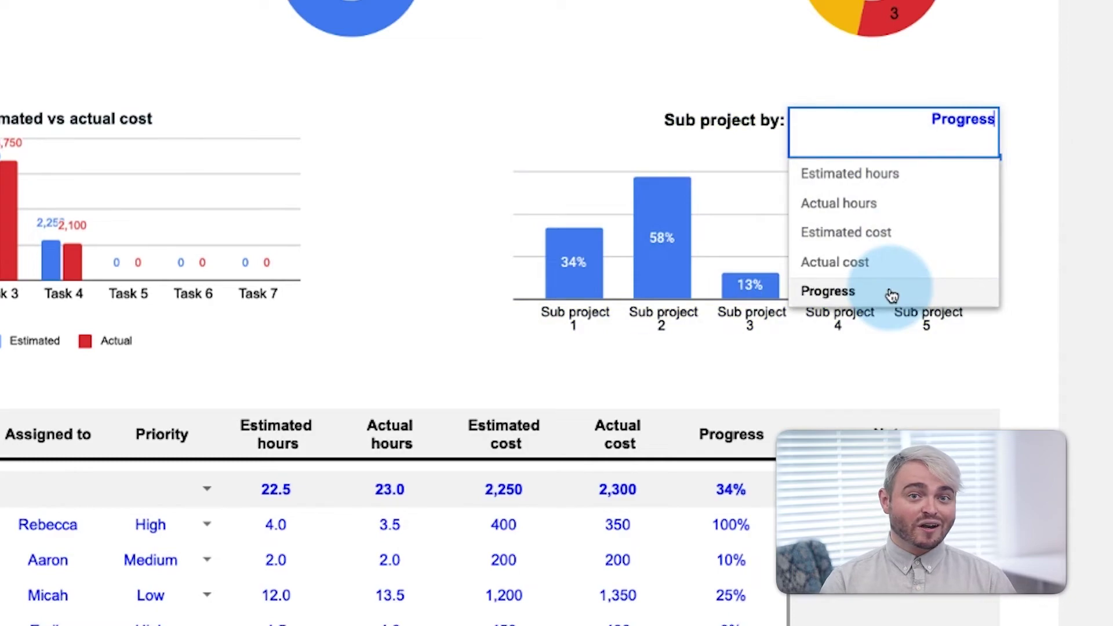
{"action": "left_click", "coordinate": [891, 291]}
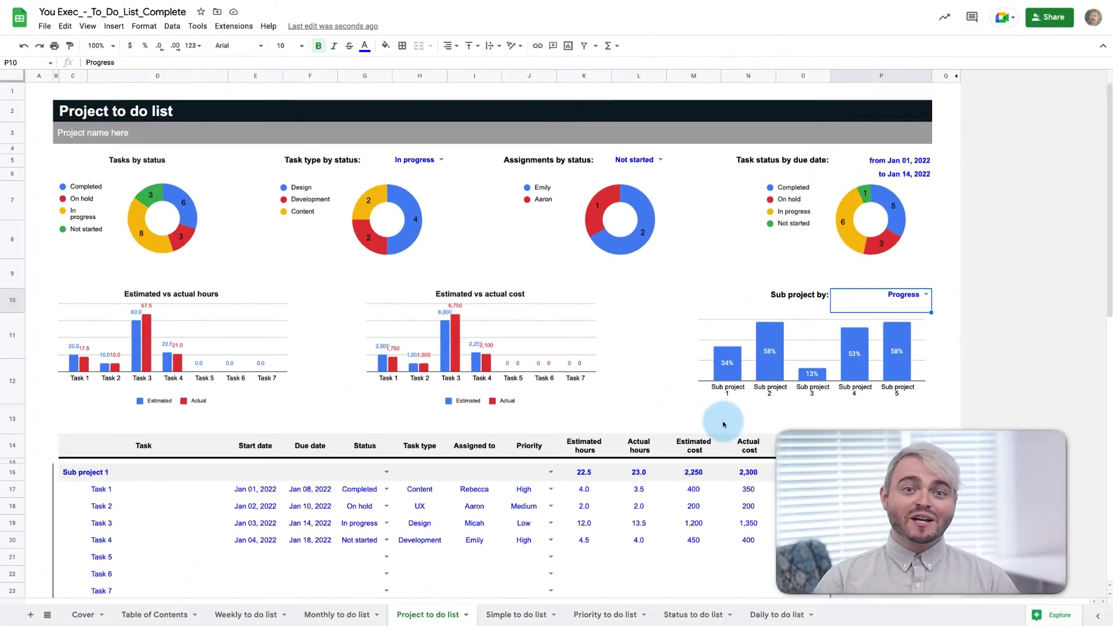
Scroll the sheet and bring up the task-type chart's status choices
{"action": "scroll", "coordinate": [724, 424], "scroll_direction": "down", "scroll_amount": 1}
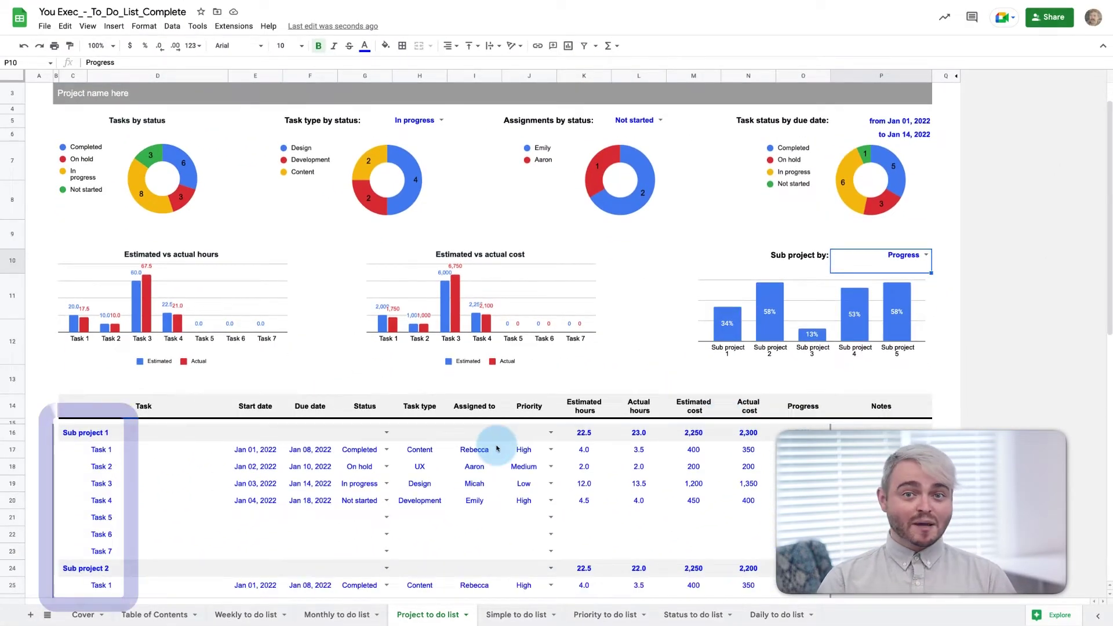
{"action": "scroll", "coordinate": [546, 430], "scroll_direction": "up", "scroll_amount": 1}
{"action": "left_click", "coordinate": [426, 160]}
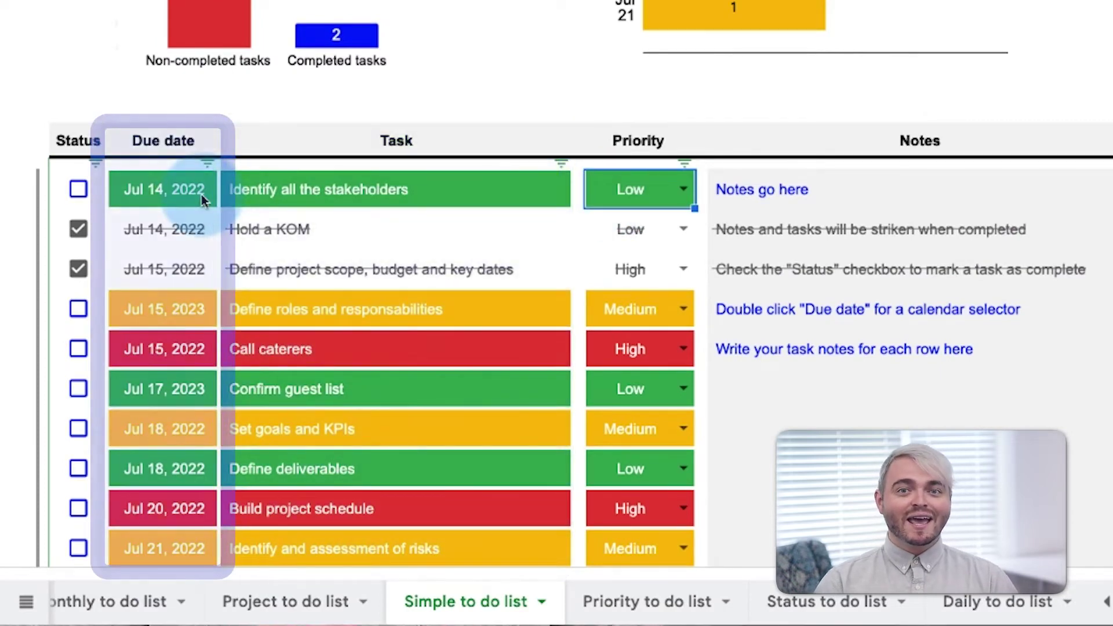
Set the first task's date to July 15, 2022 and its priority to Low
{"action": "type", "text": "July 15, 2022"}
{"action": "left_click", "coordinate": [636, 186]}
{"action": "left_click", "coordinate": [664, 256]}
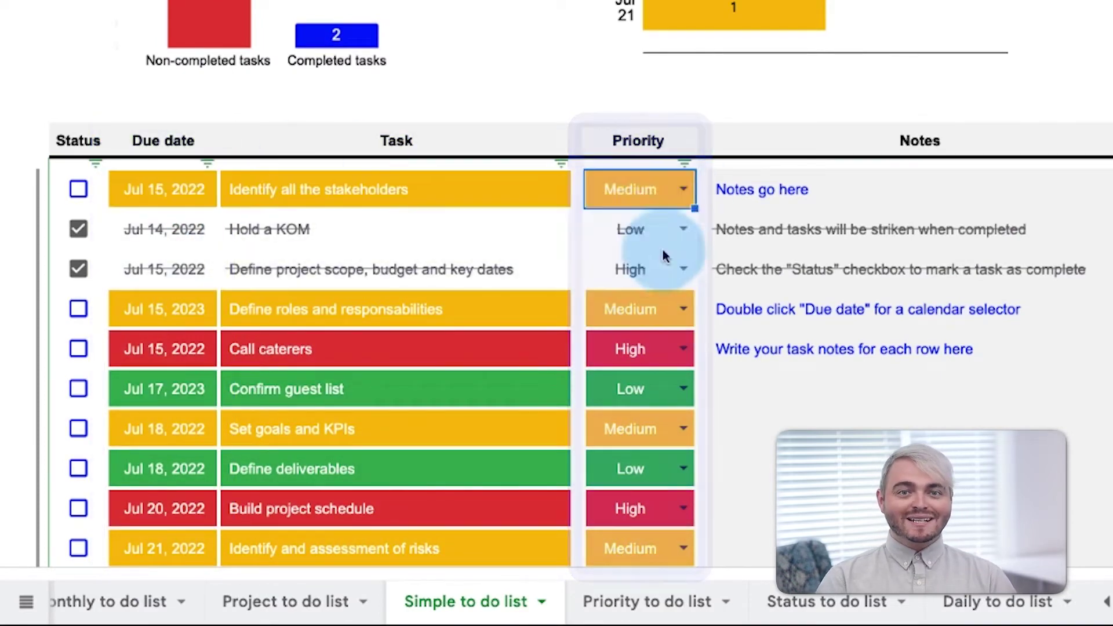
{"action": "left_click", "coordinate": [683, 190]}
{"action": "left_click", "coordinate": [651, 270]}
{"action": "left_click", "coordinate": [683, 189]}
{"action": "left_click", "coordinate": [651, 229]}
Mark the first task, Define roles, Call caterers, Set goals and KPIs and another task complete
{"action": "left_click", "coordinate": [78, 189]}
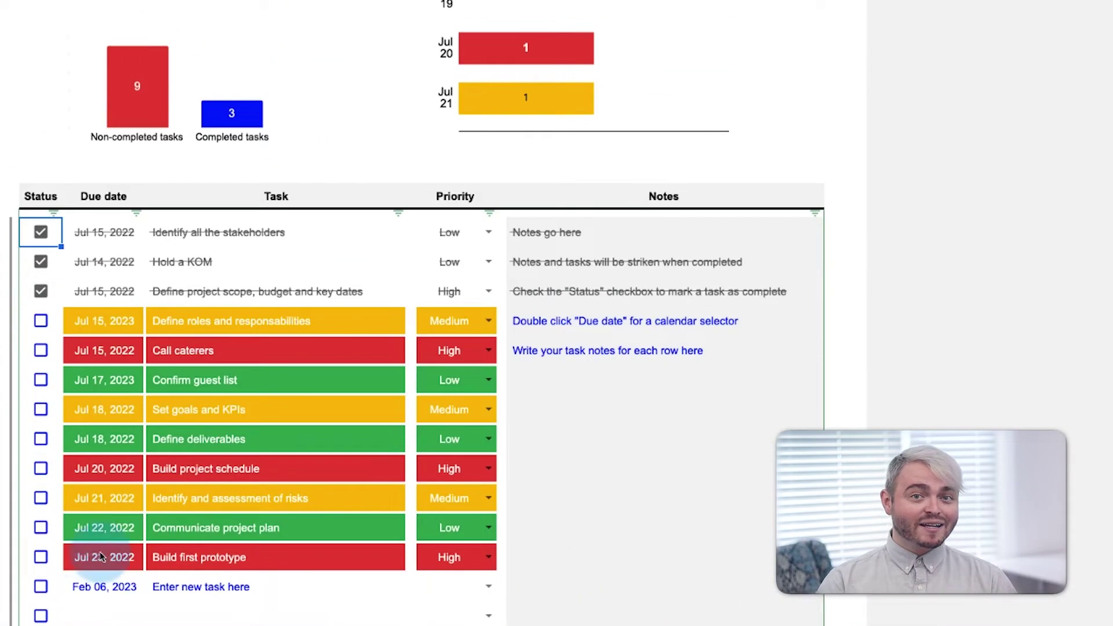
{"action": "left_click_drag", "start_coordinate": [4, 557], "coordinate": [4, 350]}
{"action": "key", "text": "ctrl+Home"}
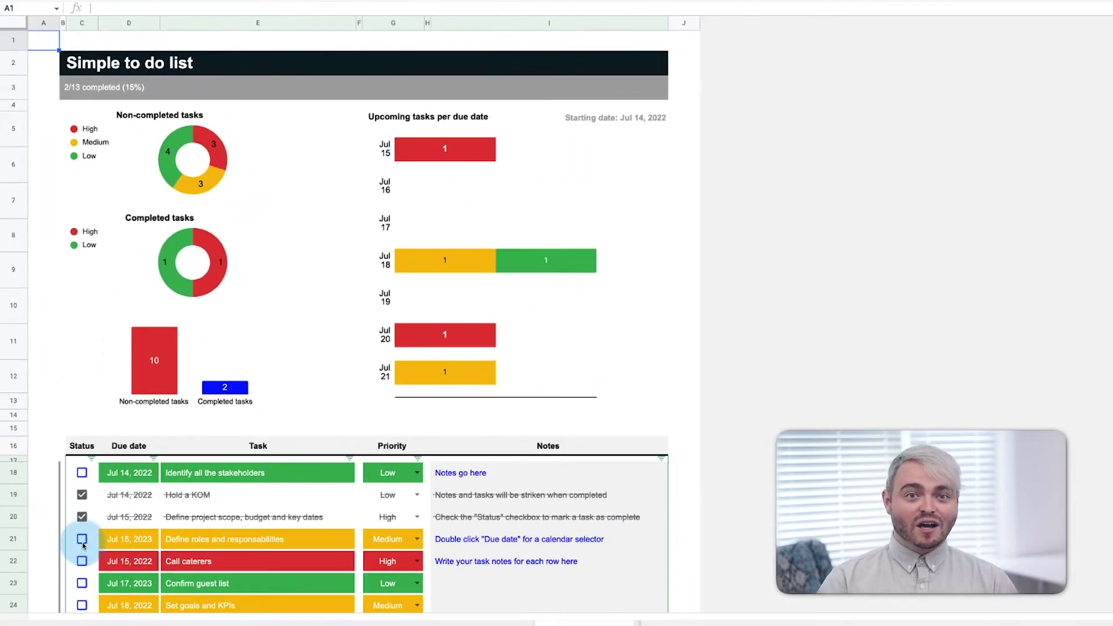
{"action": "left_click", "coordinate": [83, 540]}
{"action": "left_click", "coordinate": [81, 561]}
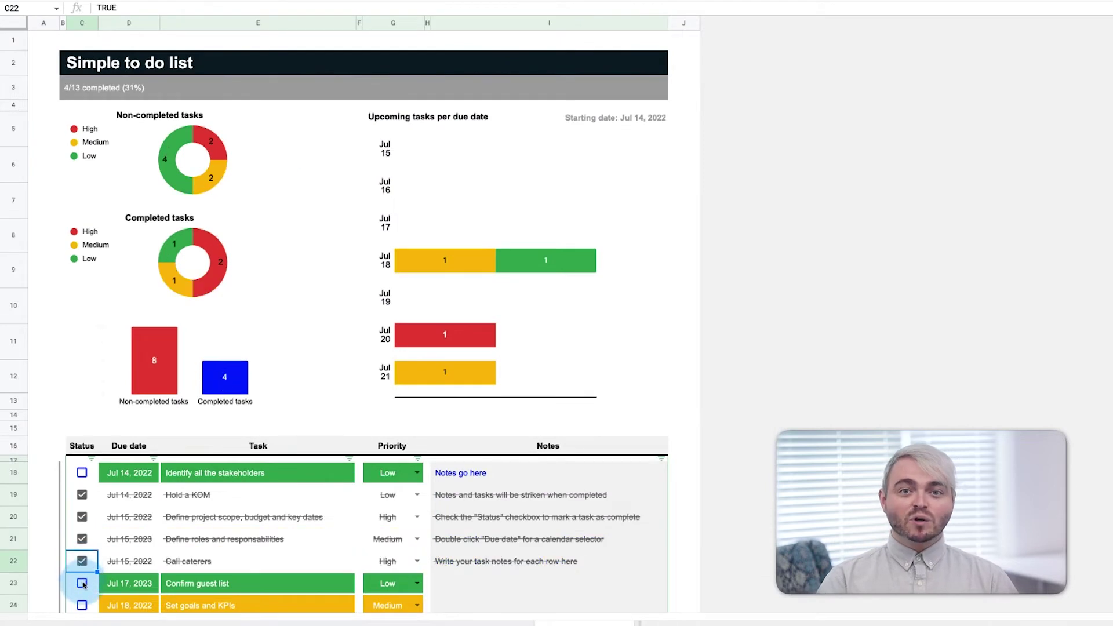
{"action": "left_click", "coordinate": [82, 606]}
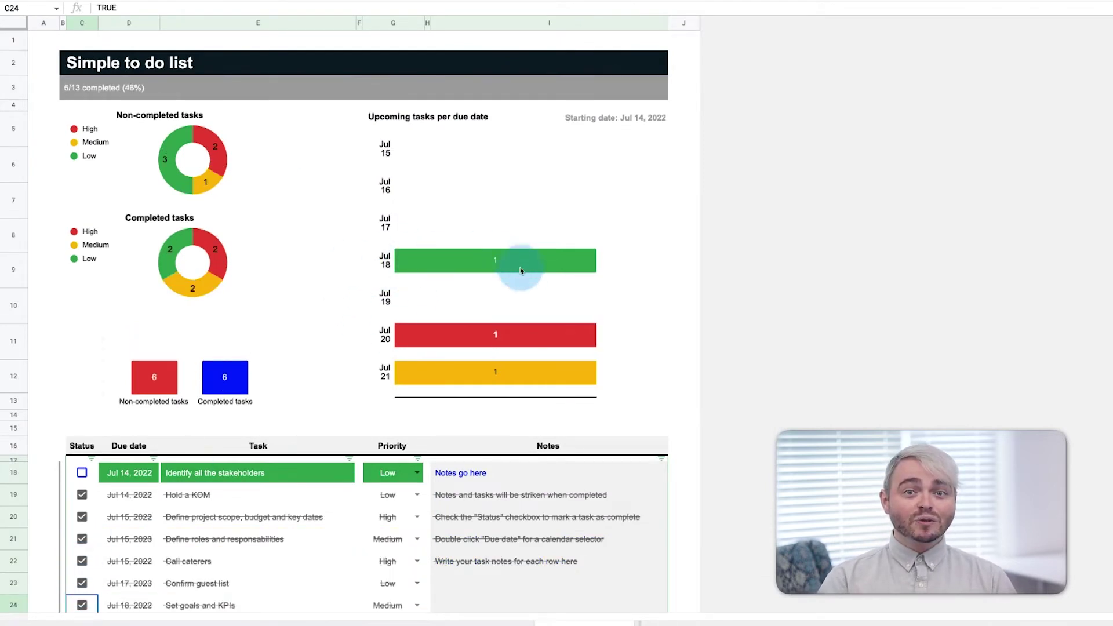
{"action": "left_click", "coordinate": [81, 605]}
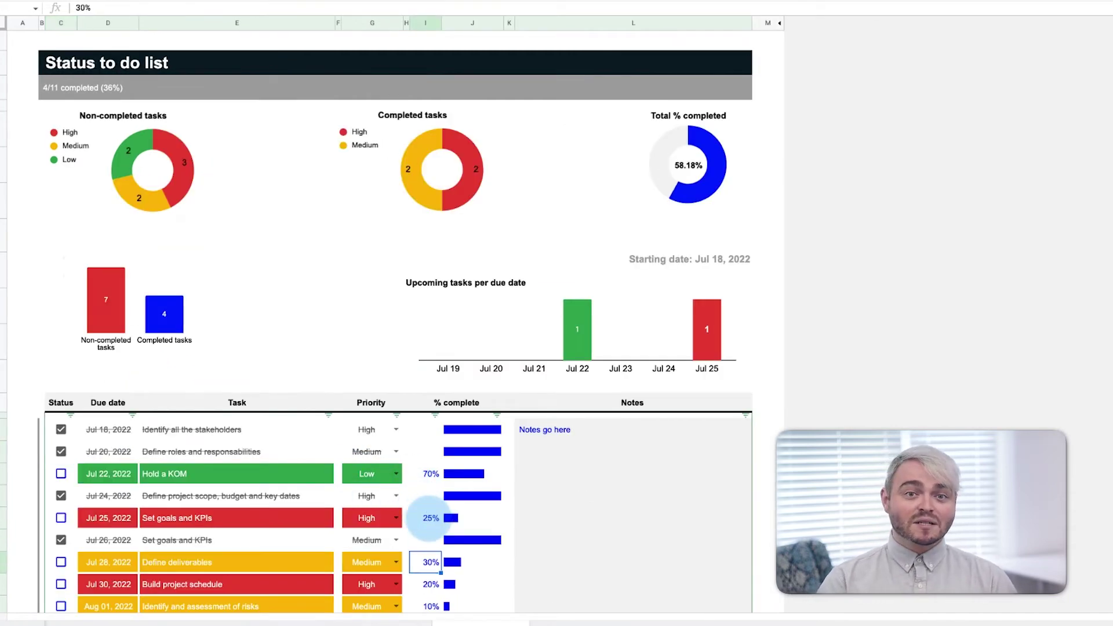
Enter completion percentages of 75%, 55%, 75%, 15% and 100%, from Define deliverables to Build first prototype
{"action": "key", "text": "Return"}
{"action": "type", "text": "55"}
{"action": "key", "text": "Return"}
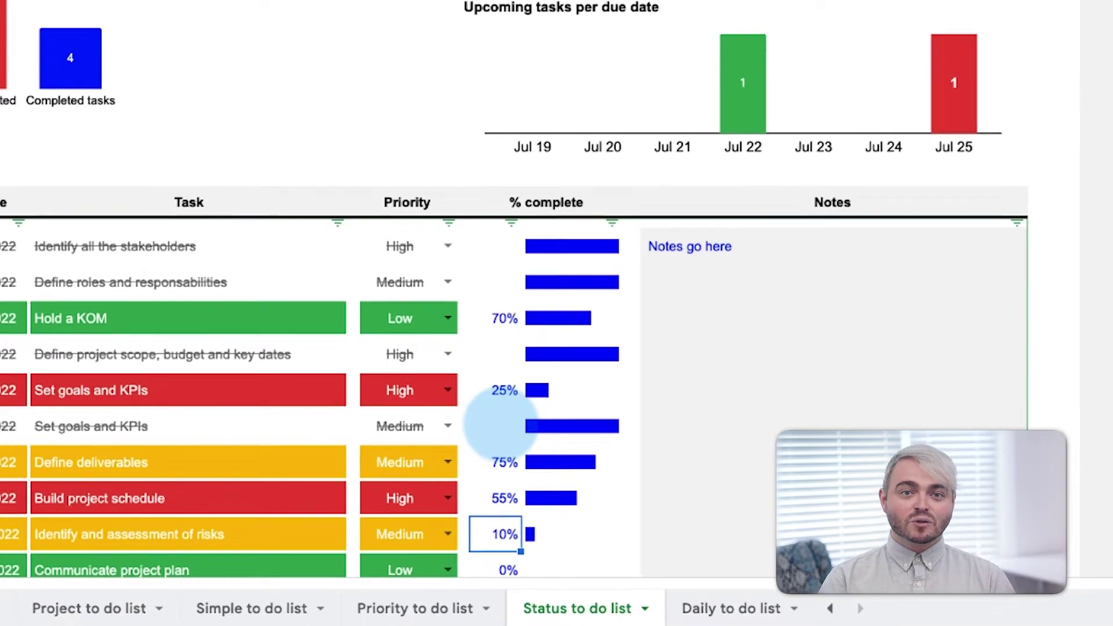
{"action": "type", "text": "75"}
{"action": "key", "text": "Return"}
{"action": "type", "text": "15"}
{"action": "key", "text": "Return"}
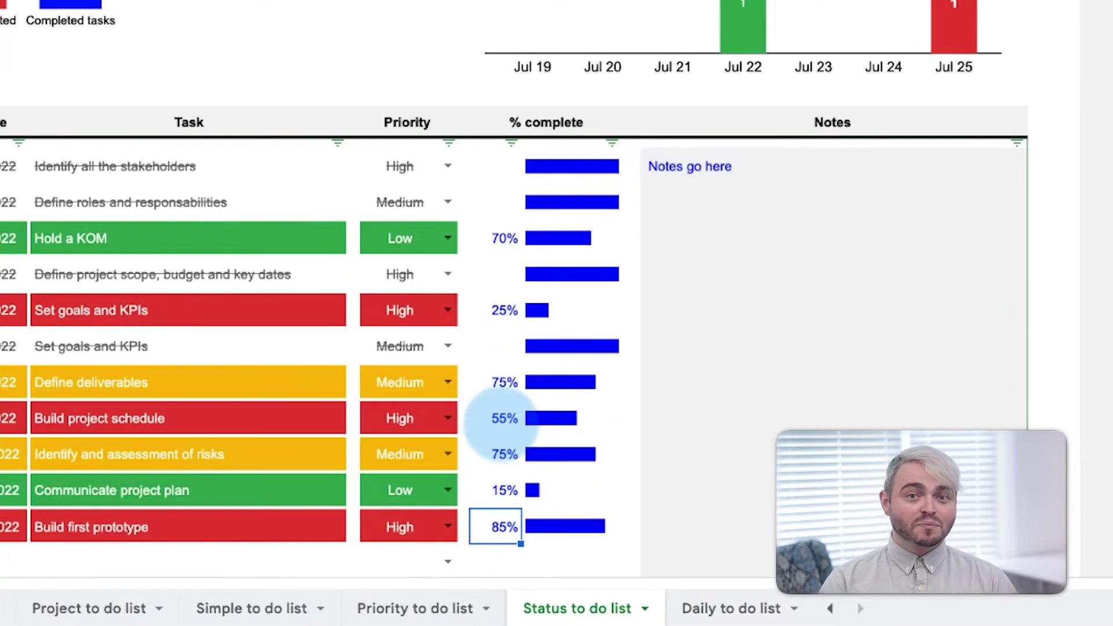
{"action": "type", "text": "100"}
{"action": "key", "text": "Return"}
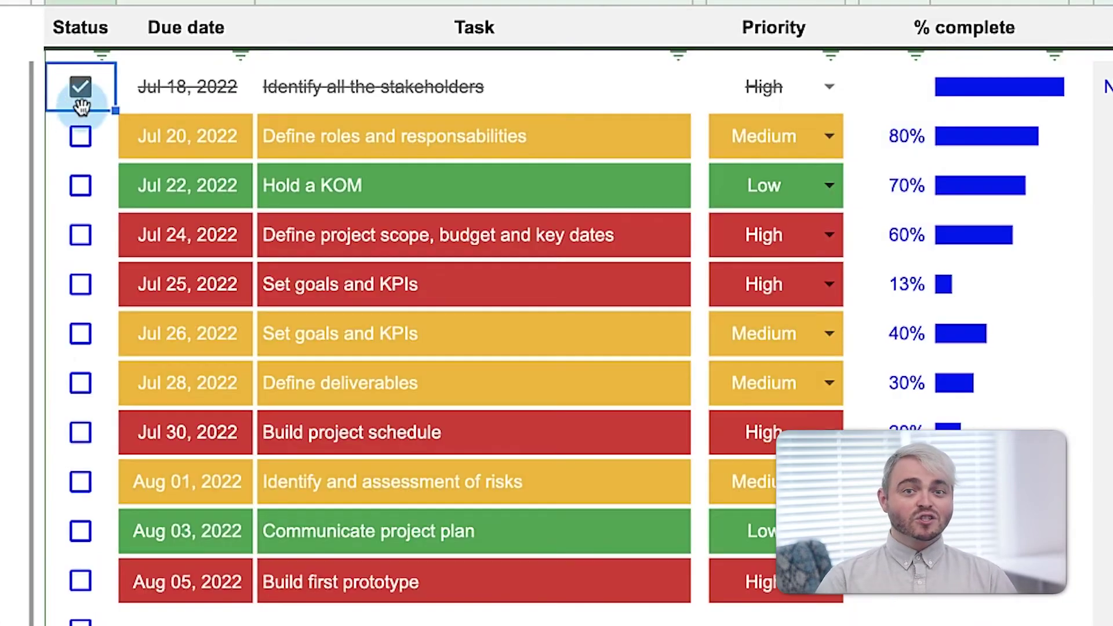
Tick the Status checkbox for all ten tasks, from the Jul 20 task through Build first prototype
{"action": "left_click", "coordinate": [81, 136]}
{"action": "left_click", "coordinate": [80, 186]}
{"action": "left_click", "coordinate": [81, 235]}
{"action": "left_click", "coordinate": [81, 284]}
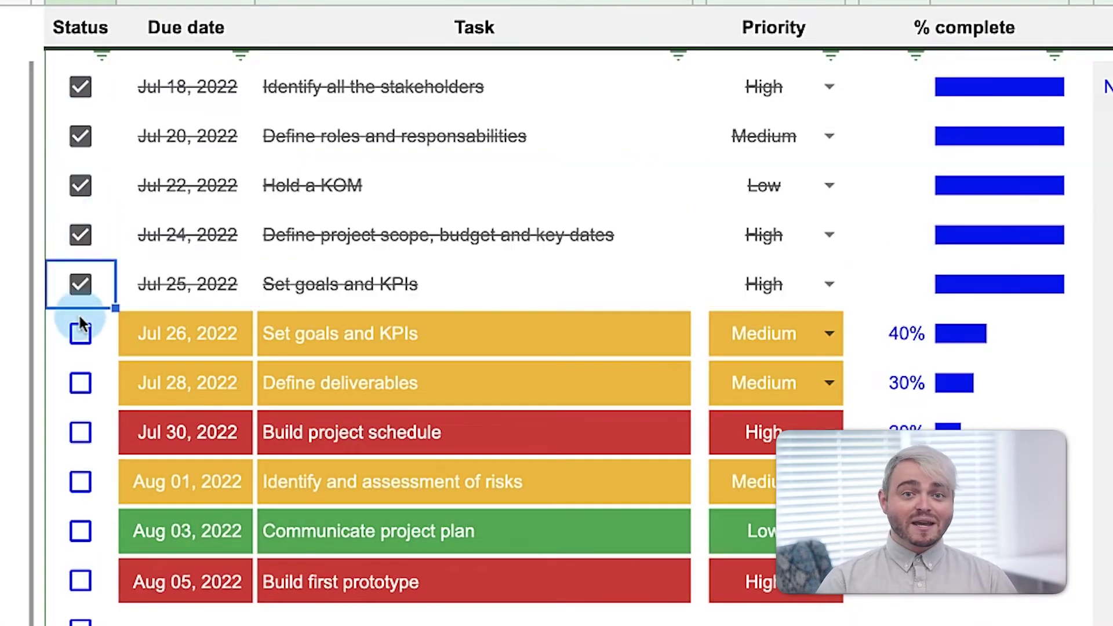
{"action": "left_click", "coordinate": [81, 333]}
{"action": "left_click", "coordinate": [81, 382]}
{"action": "left_click", "coordinate": [80, 432]}
{"action": "left_click", "coordinate": [81, 481]}
{"action": "left_click", "coordinate": [80, 531]}
{"action": "left_click", "coordinate": [81, 581]}
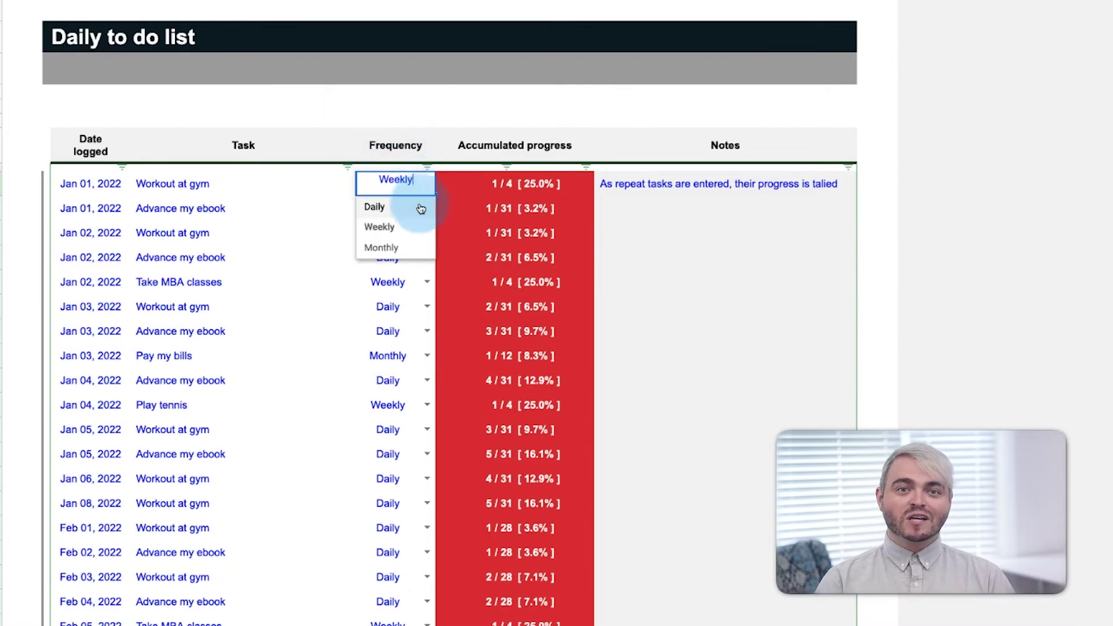
Add 'Train for 5K' as a Weekly task for the Dec 07 and Dec 14 entries
{"action": "scroll", "coordinate": [276, 263], "scroll_direction": "down", "scroll_amount": 10}
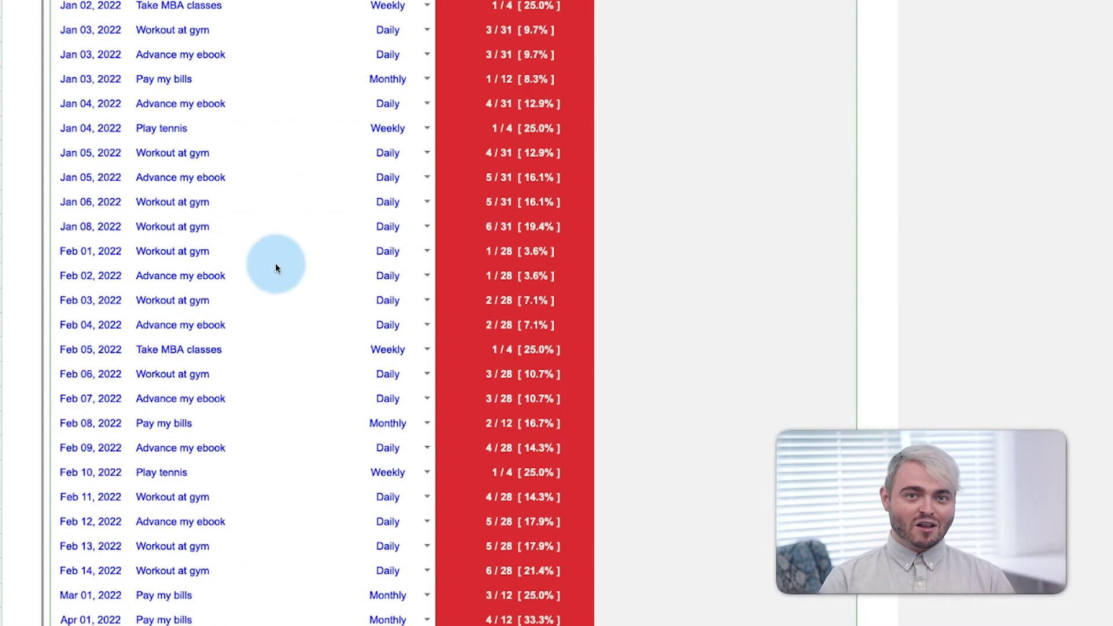
{"action": "left_click", "coordinate": [137, 565]}
{"action": "type", "text": "Train for 5K"}
{"action": "left_click", "coordinate": [427, 555]}
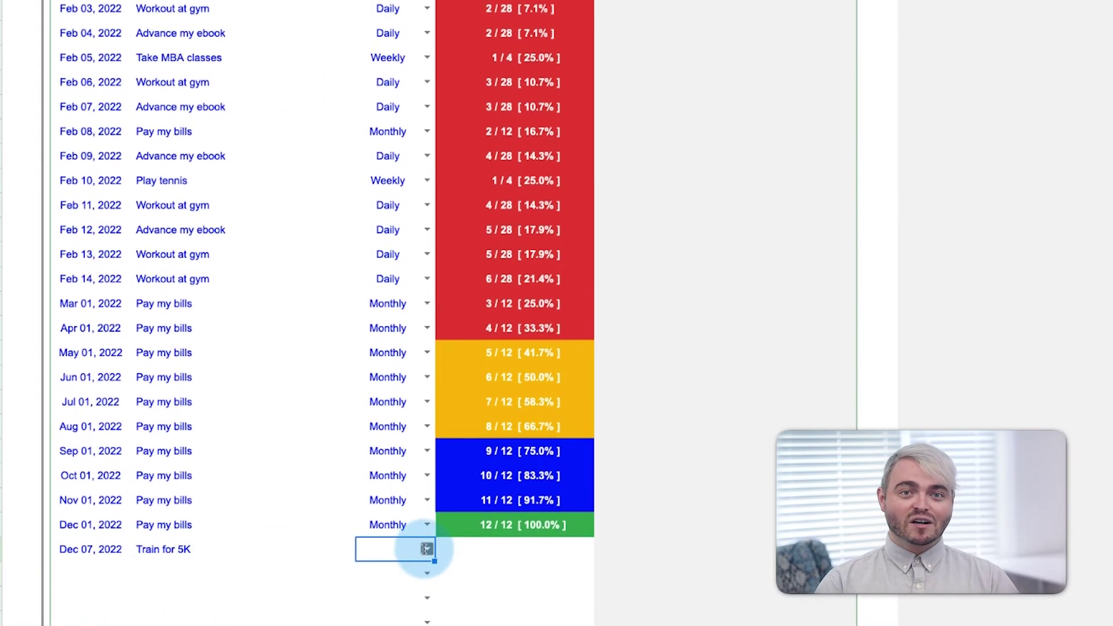
{"action": "left_click", "coordinate": [98, 558]}
{"action": "scroll", "coordinate": [98, 559], "scroll_direction": "down", "scroll_amount": 1}
{"action": "left_click", "coordinate": [203, 550]}
{"action": "type", "text": "Train for"}
{"action": "key", "text": "Return"}
{"action": "left_click", "coordinate": [427, 555]}
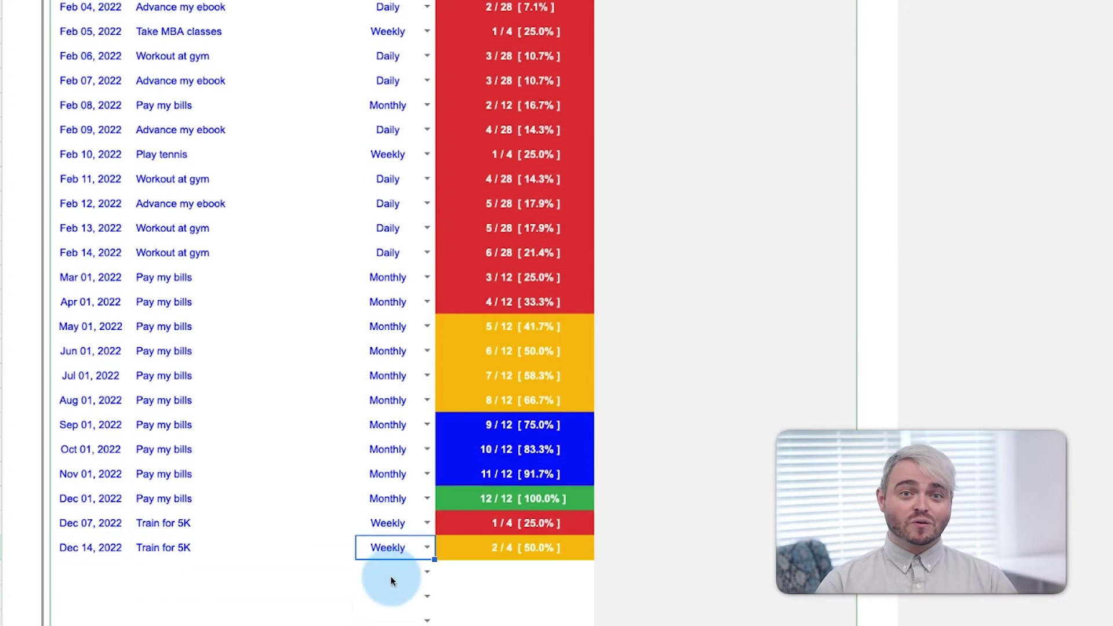
{"action": "left_click", "coordinate": [100, 565]}
Add 'Train for 5K' as Weekly for Dec 21, then enter it for the Dec 28 entry
{"action": "scroll", "coordinate": [99, 565], "scroll_direction": "down", "scroll_amount": 1}
{"action": "left_click", "coordinate": [132, 554]}
{"action": "type", "text": "Train for"}
{"action": "key", "text": "Return"}
{"action": "left_click", "coordinate": [427, 552]}
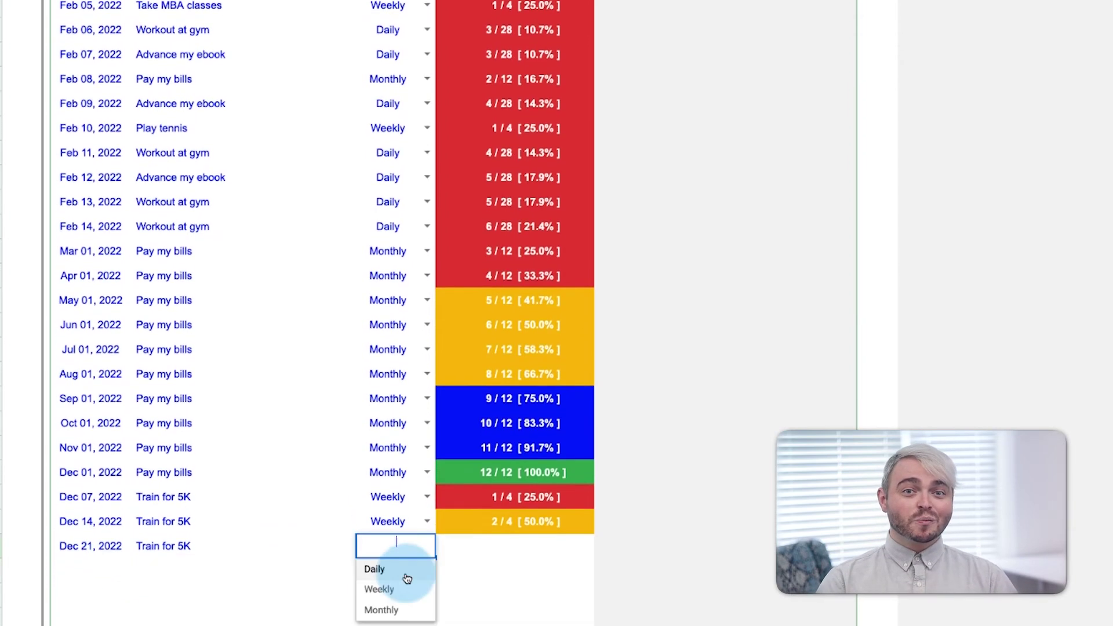
{"action": "left_click", "coordinate": [386, 588]}
{"action": "left_click", "coordinate": [92, 576]}
{"action": "scroll", "coordinate": [92, 576], "scroll_direction": "down", "scroll_amount": 1}
{"action": "left_click", "coordinate": [268, 548]}
{"action": "type", "text": "Train for 5K"}
{"action": "key", "text": "Return"}
{"action": "left_click", "coordinate": [93, 545]}
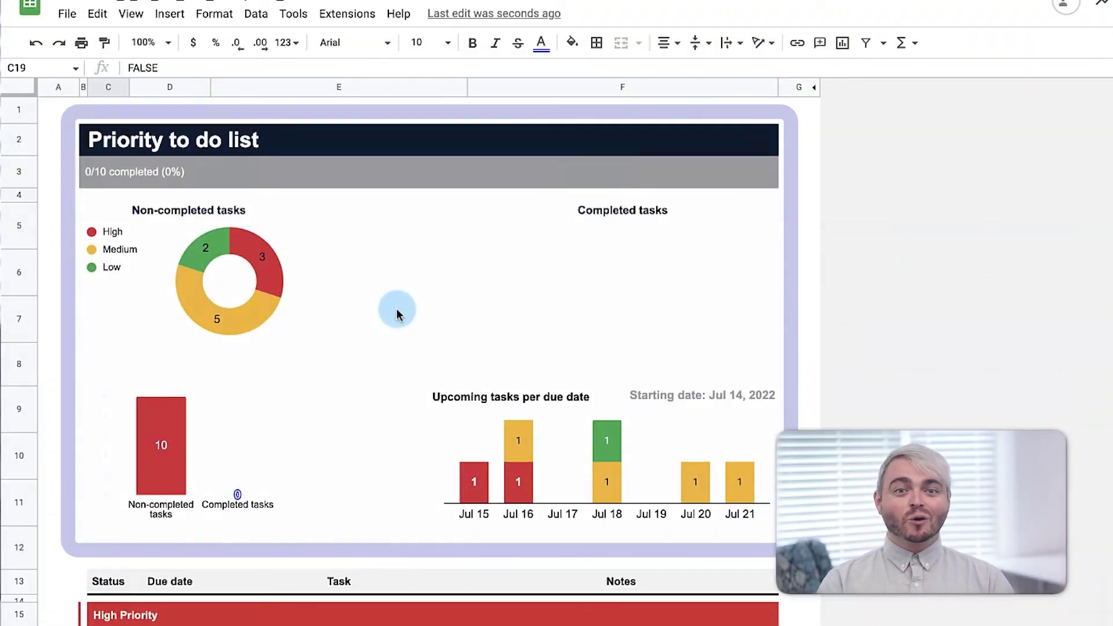
Tick Status for Identify and assessment of risks, Communicate project plan and Hold a KOM
{"action": "scroll", "coordinate": [396, 313], "scroll_direction": "down", "scroll_amount": 7}
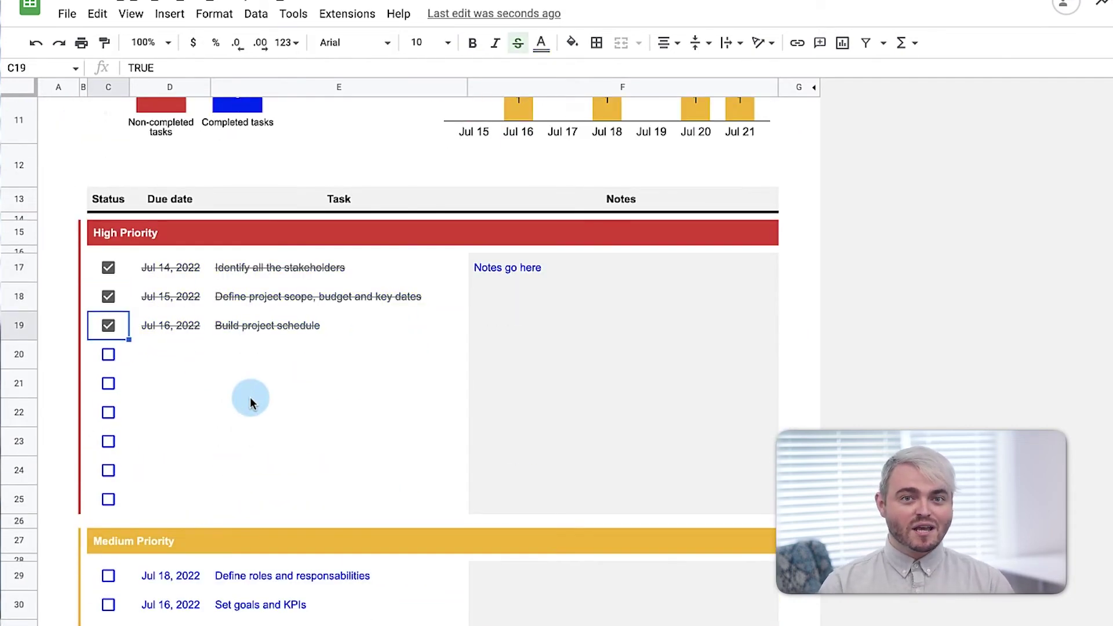
{"action": "scroll", "coordinate": [251, 403], "scroll_direction": "down", "scroll_amount": 6}
{"action": "left_click", "coordinate": [109, 334]}
{"action": "left_click", "coordinate": [108, 362]}
{"action": "scroll", "coordinate": [193, 413], "scroll_direction": "down", "scroll_amount": 3}
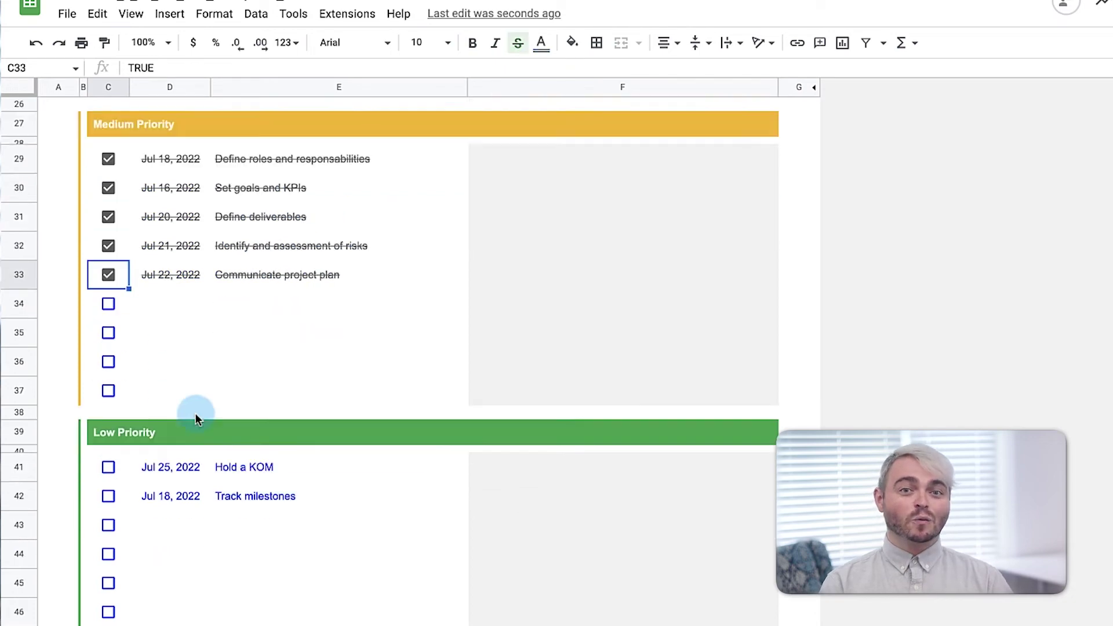
{"action": "left_click", "coordinate": [109, 361]}
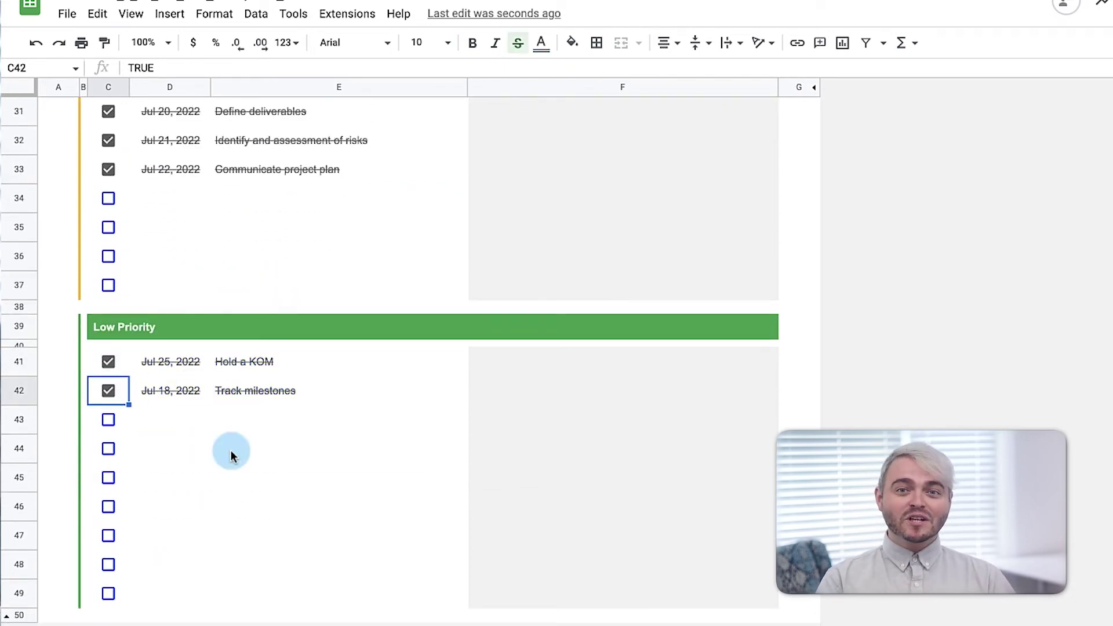